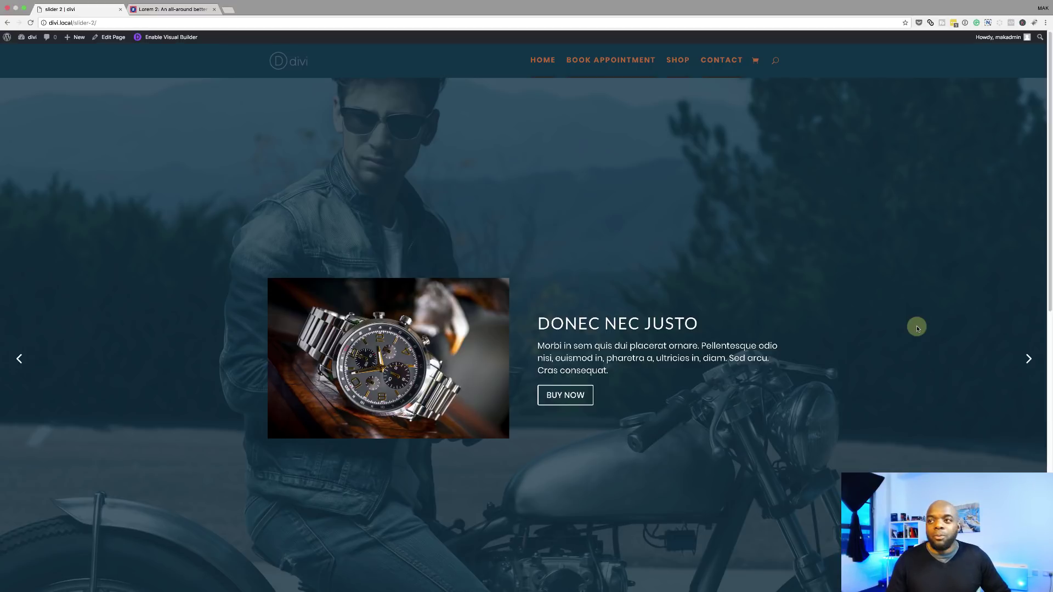
Step: Scroll through the demo page and advance the watch slider by two slides
scroll(916, 328, "down", 2)
scroll(917, 325, "down", 10)
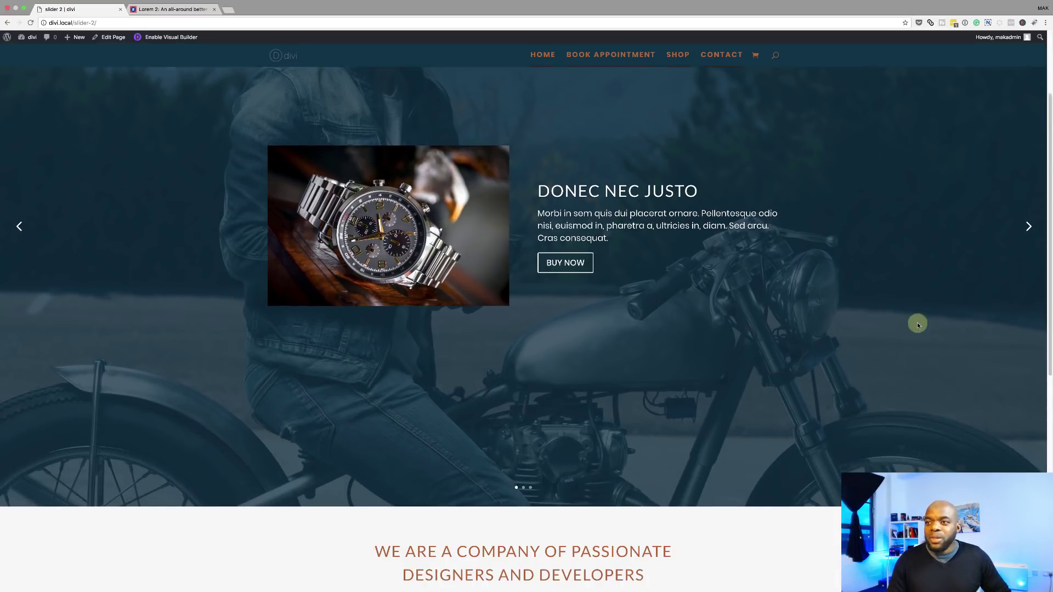
scroll(919, 324, "down", 9)
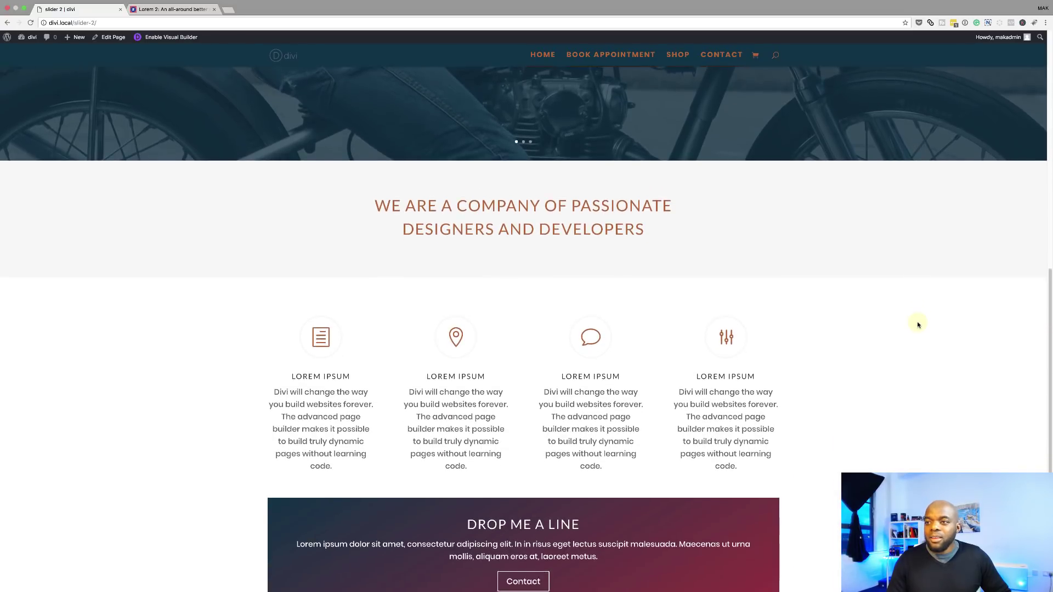
scroll(917, 325, "up", 20)
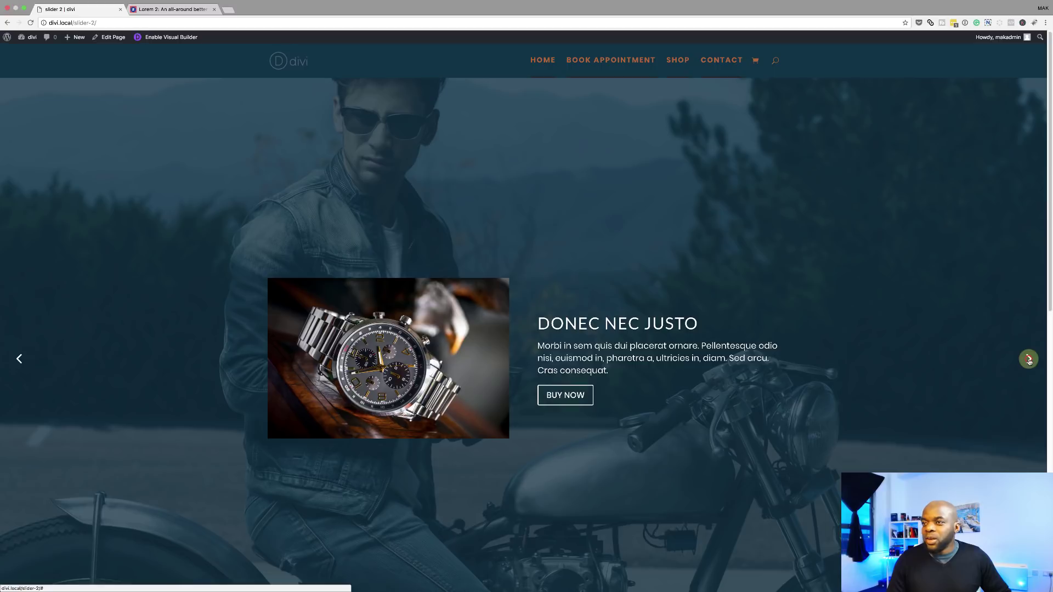
left_click(1028, 359)
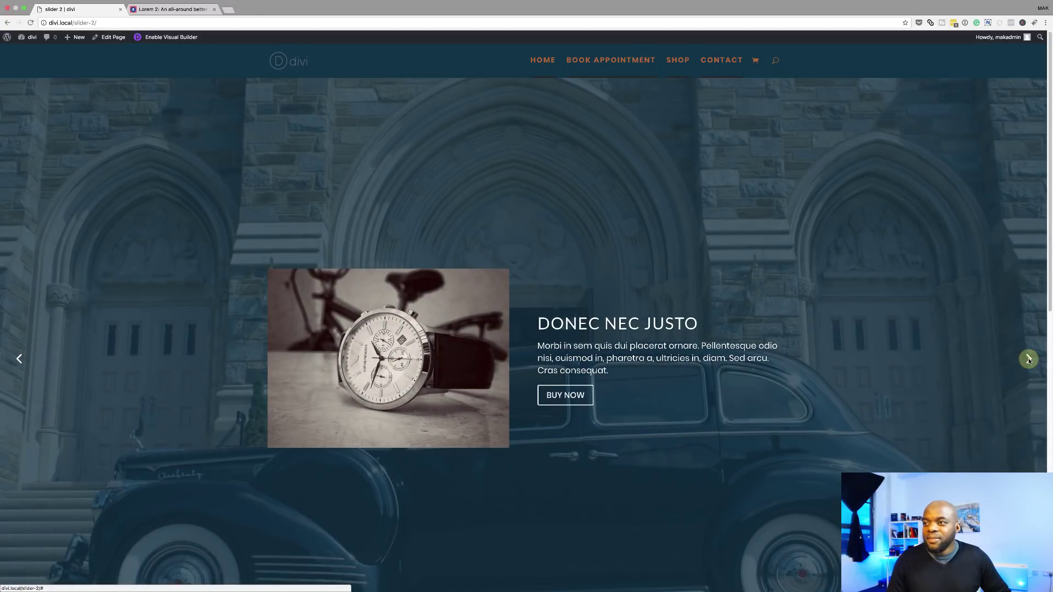
left_click(1030, 361)
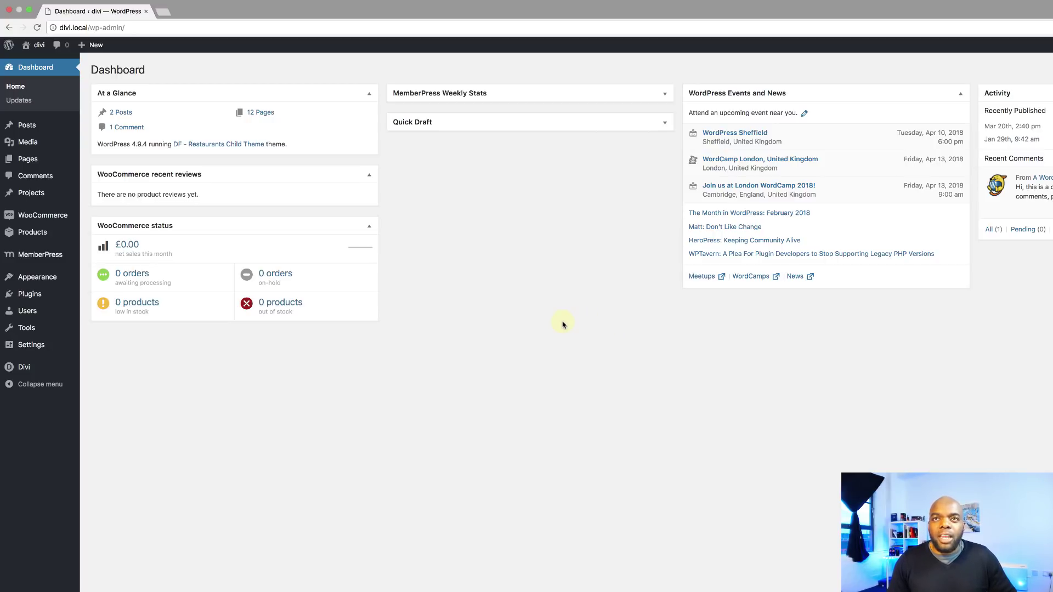
Step: Create a new page titled 'slider 2' and open it in the Divi Visual Builder
mouse_move(63, 202)
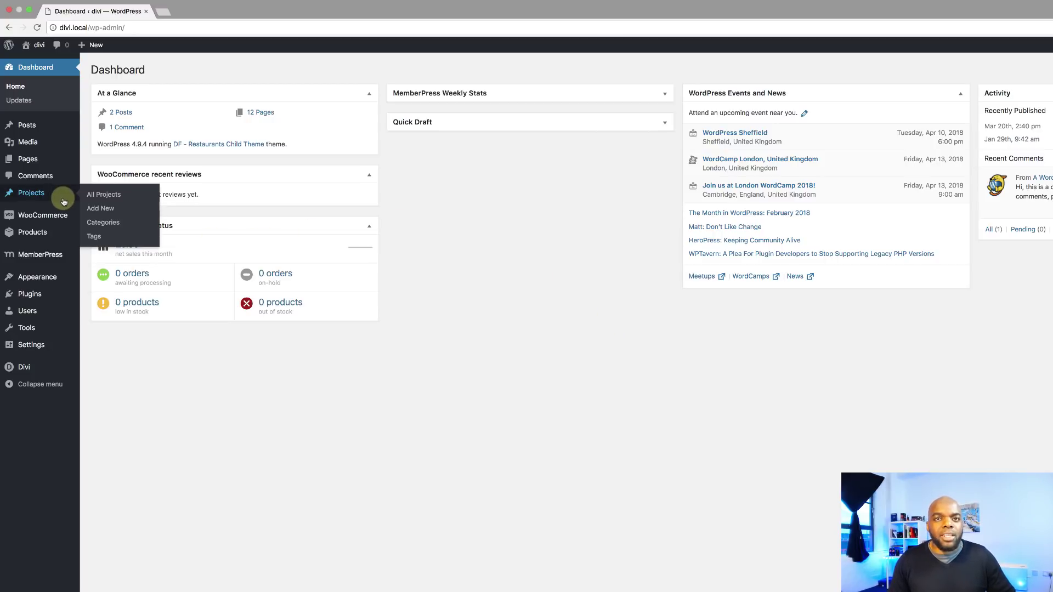
mouse_move(33, 161)
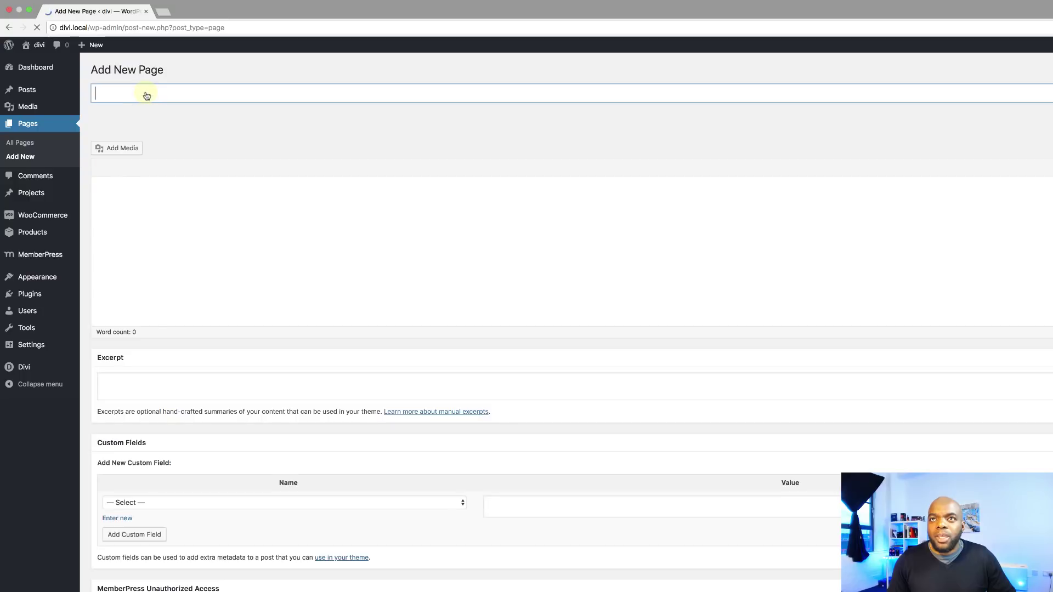
left_click(147, 93)
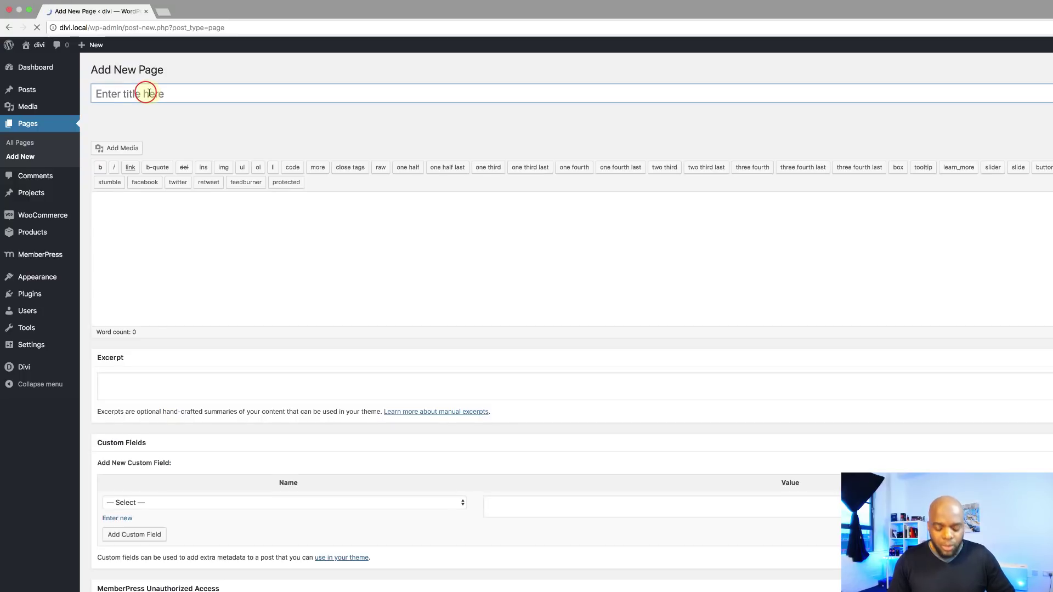
type("slider 2")
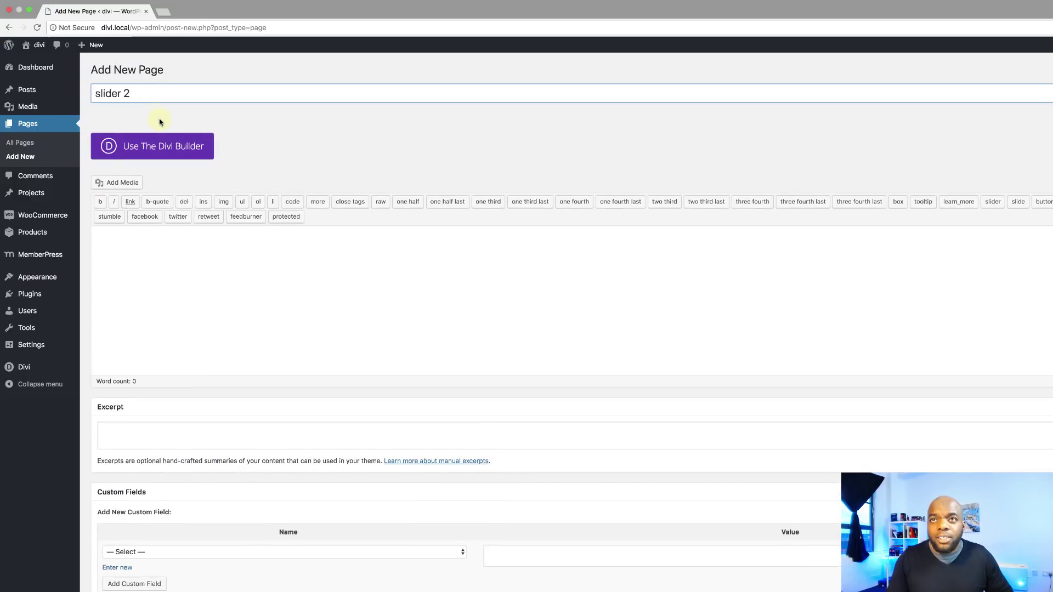
left_click(165, 151)
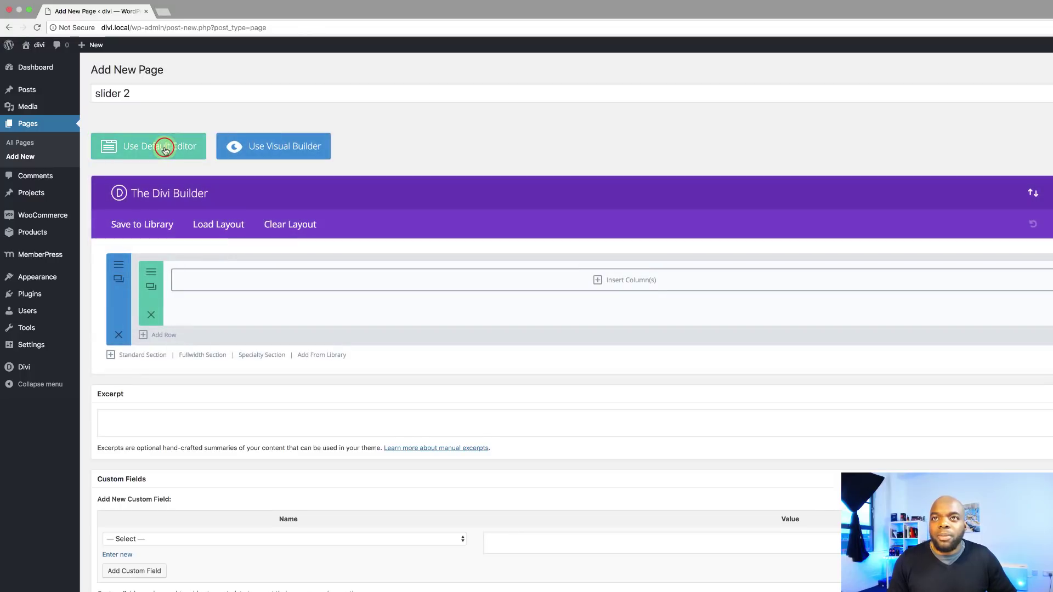
left_click(303, 153)
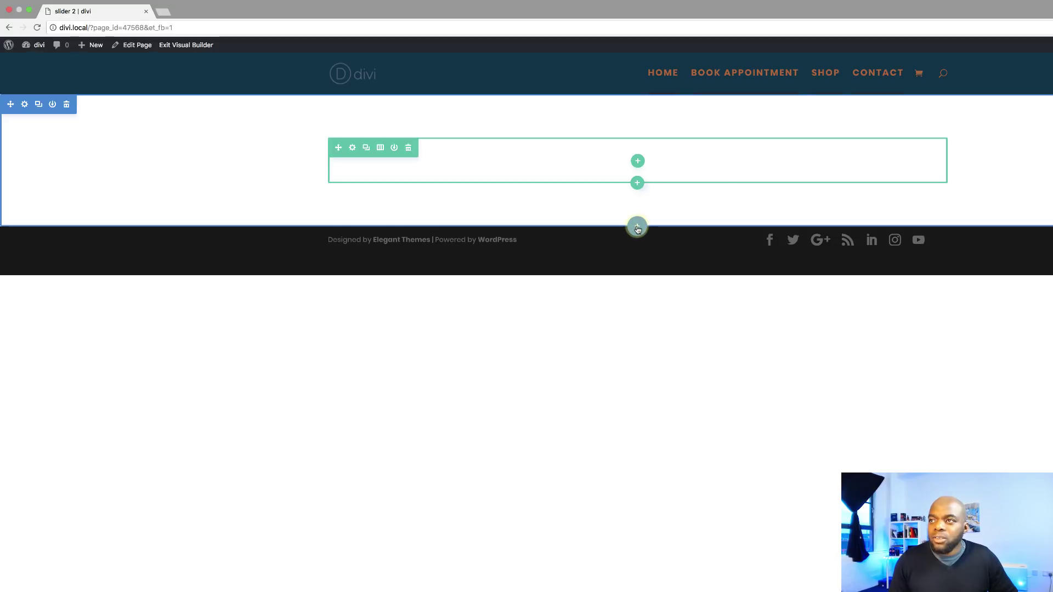
Step: Insert a fullwidth section containing a Fullwidth Slider module and add its first slide
left_click(636, 227)
left_click(697, 191)
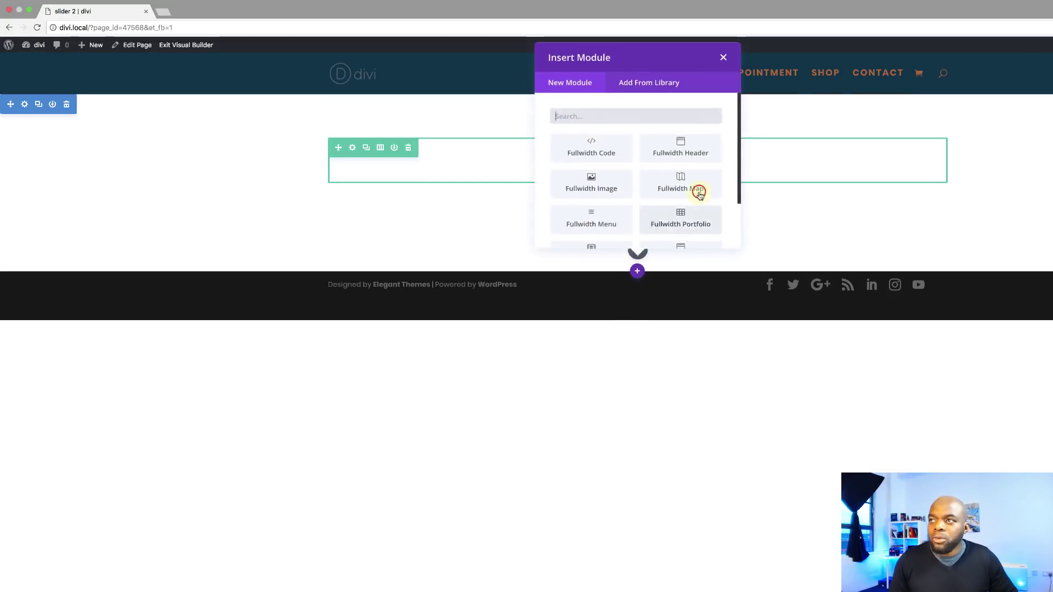
scroll(702, 170, "down", 3)
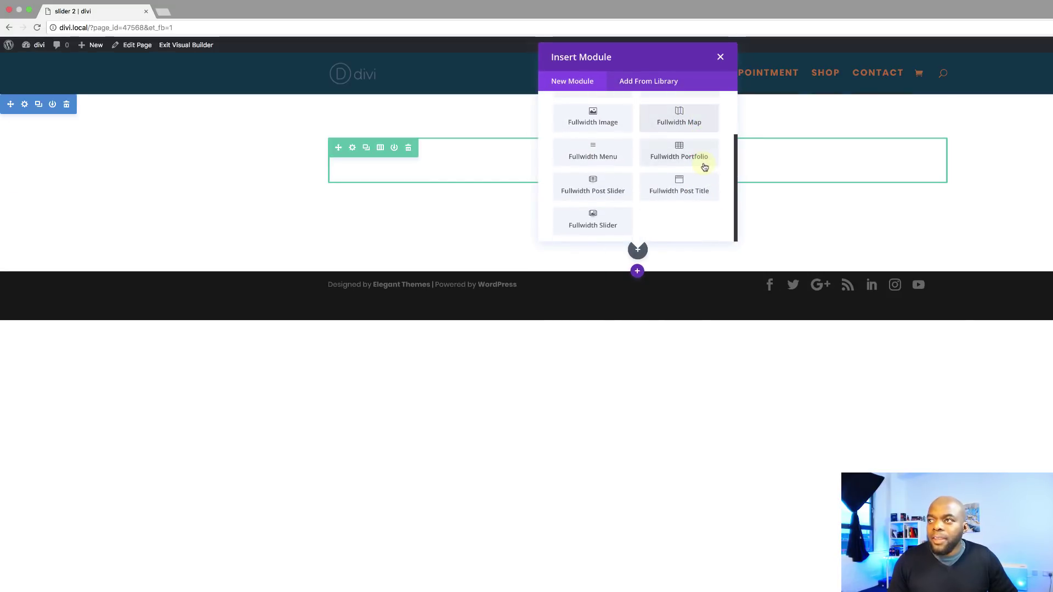
left_click(608, 215)
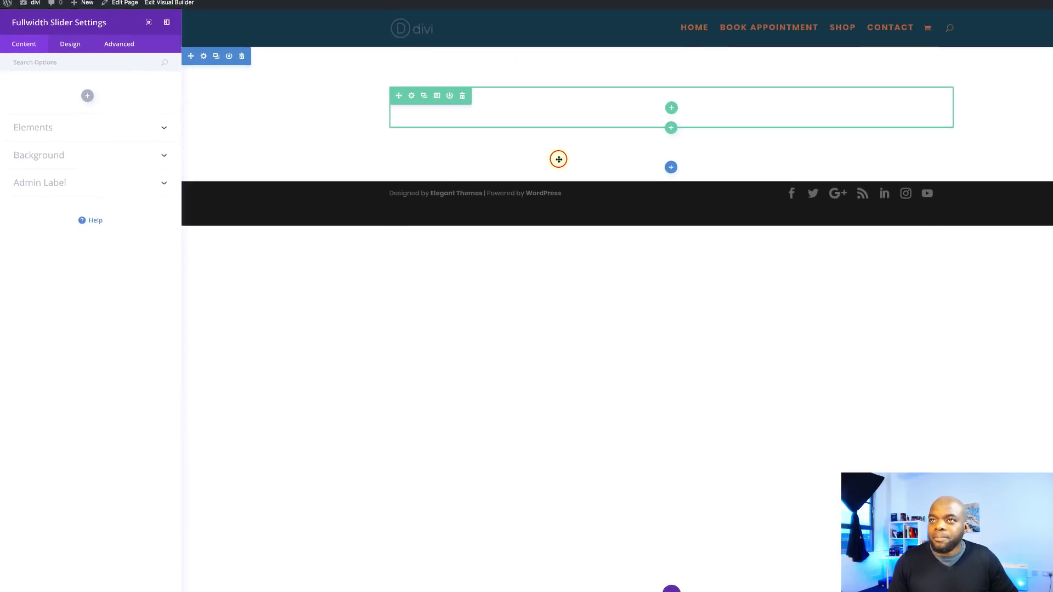
left_click(86, 85)
Step: Copy 'Donec nec justo' from the lorem ipsum site and paste it as the slide heading
left_click(54, 113)
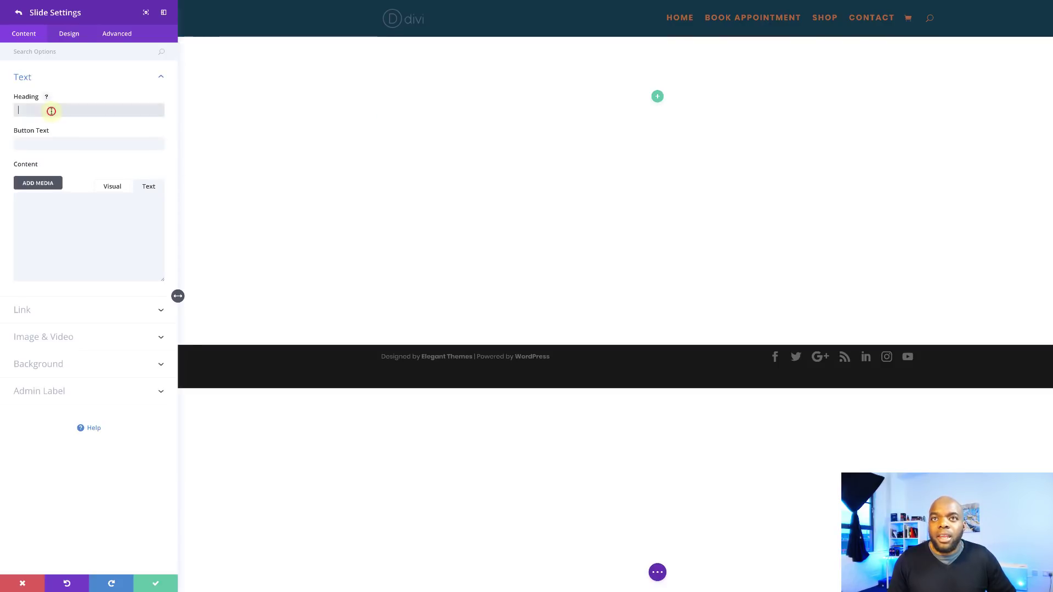
key("ctrl+t")
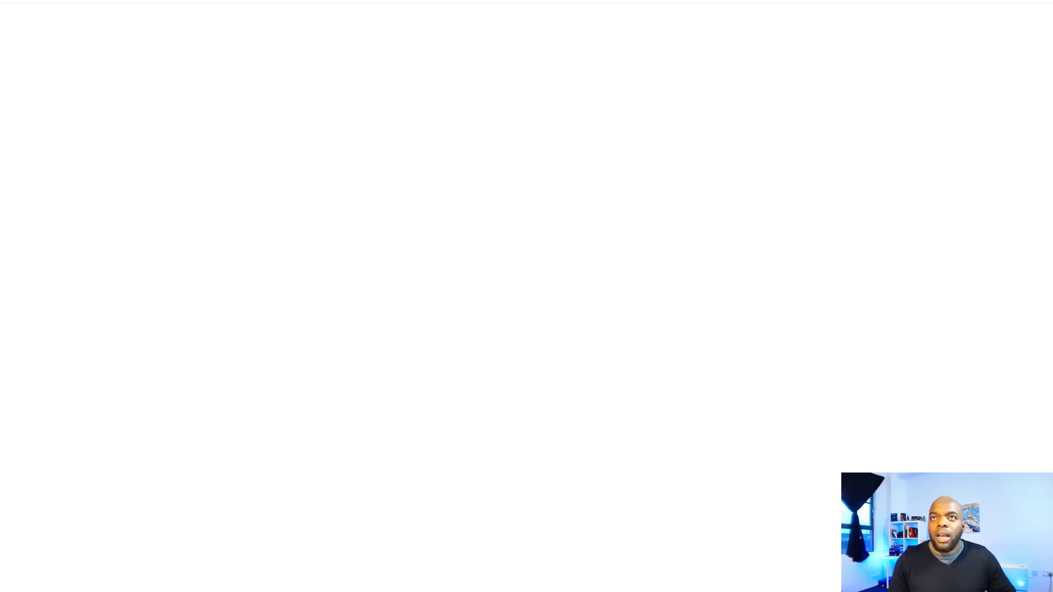
type("lore")
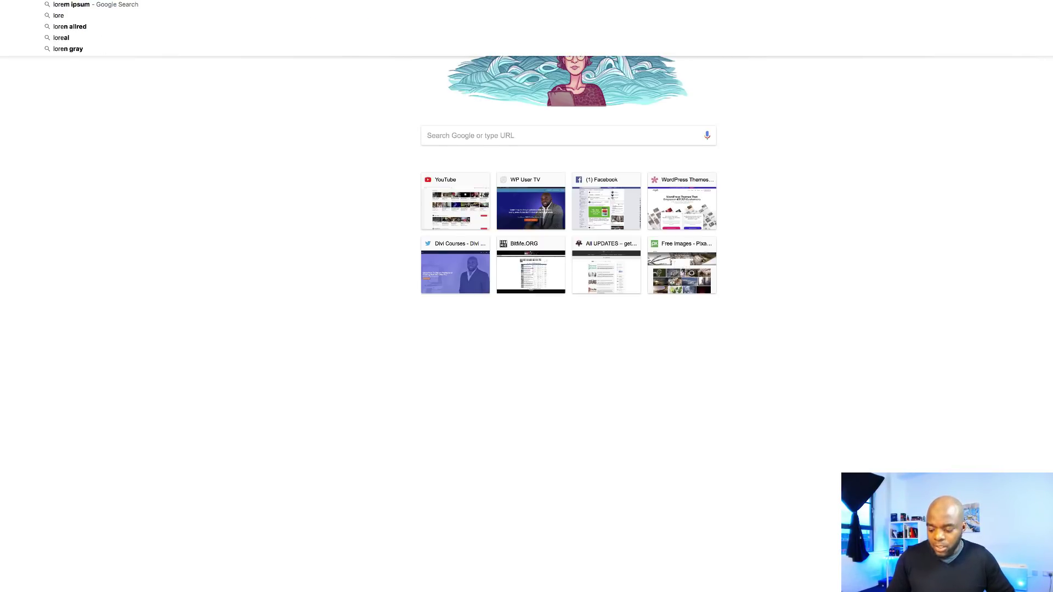
key("Return")
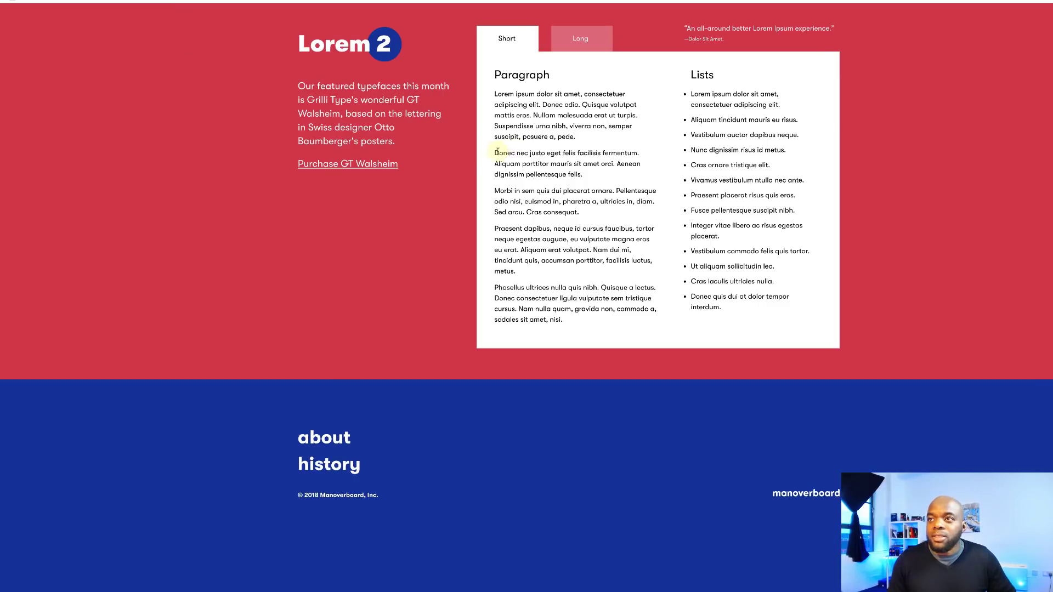
left_click_drag(494, 152, 545, 152)
key("ctrl+c")
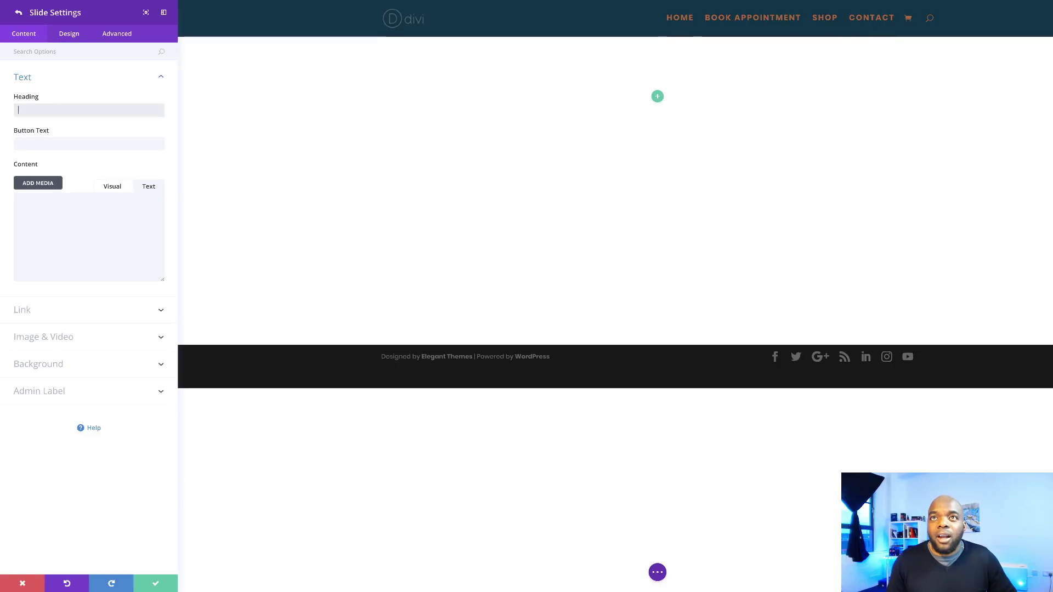
left_click(54, 107)
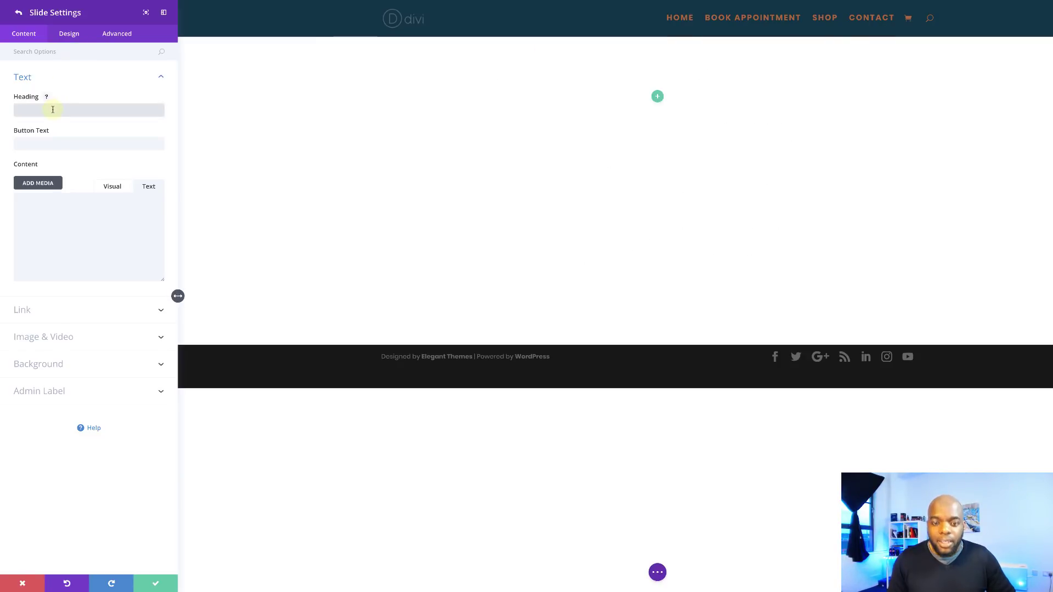
key("ctrl+v")
Step: Set the button text to BUY NOW and paste a lorem ipsum paragraph as body content
left_click(52, 142)
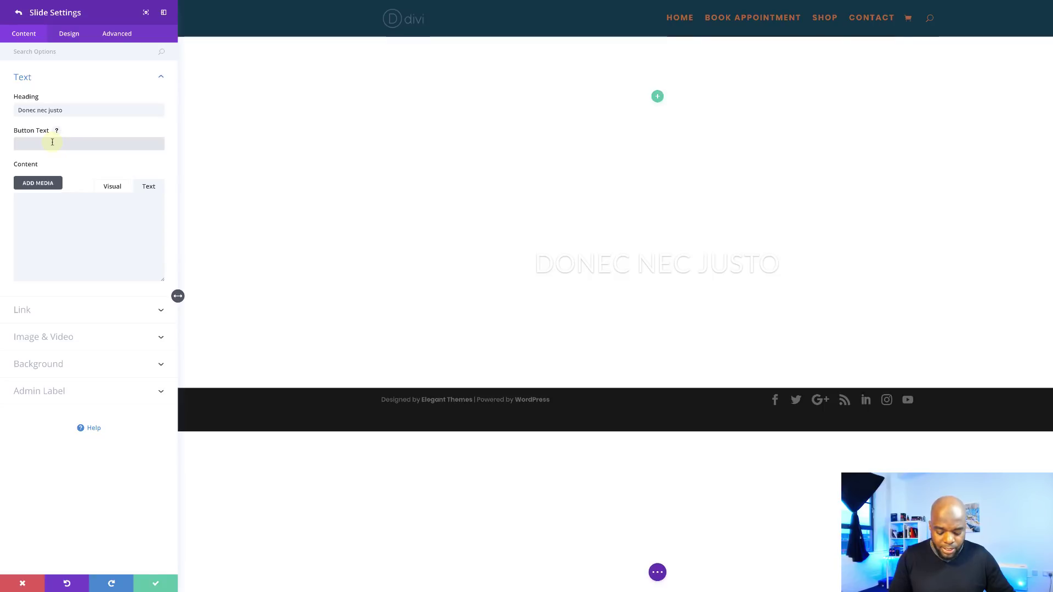
type("BUY NOW")
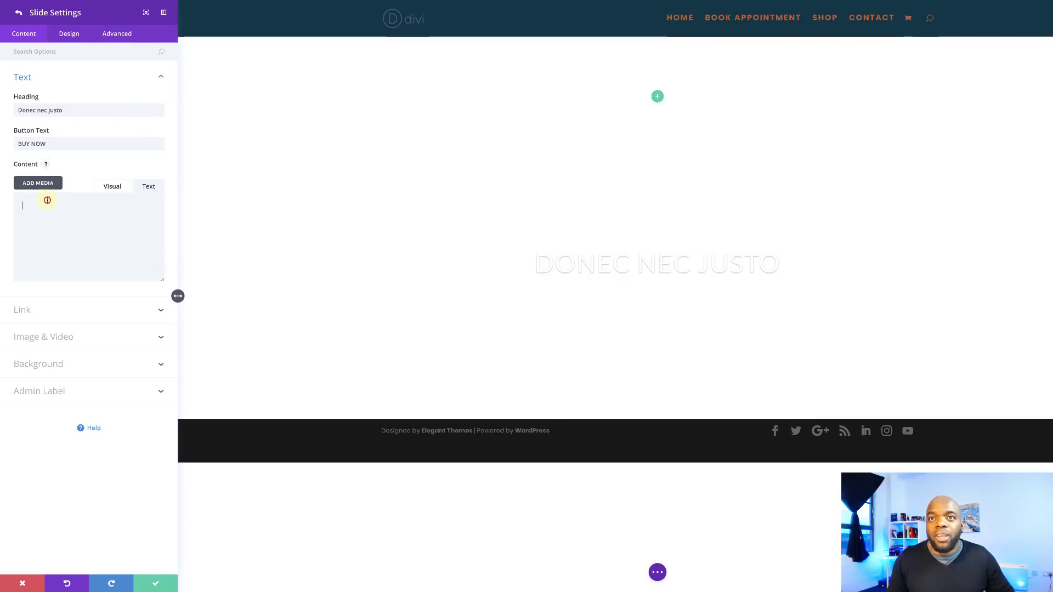
left_click(47, 200)
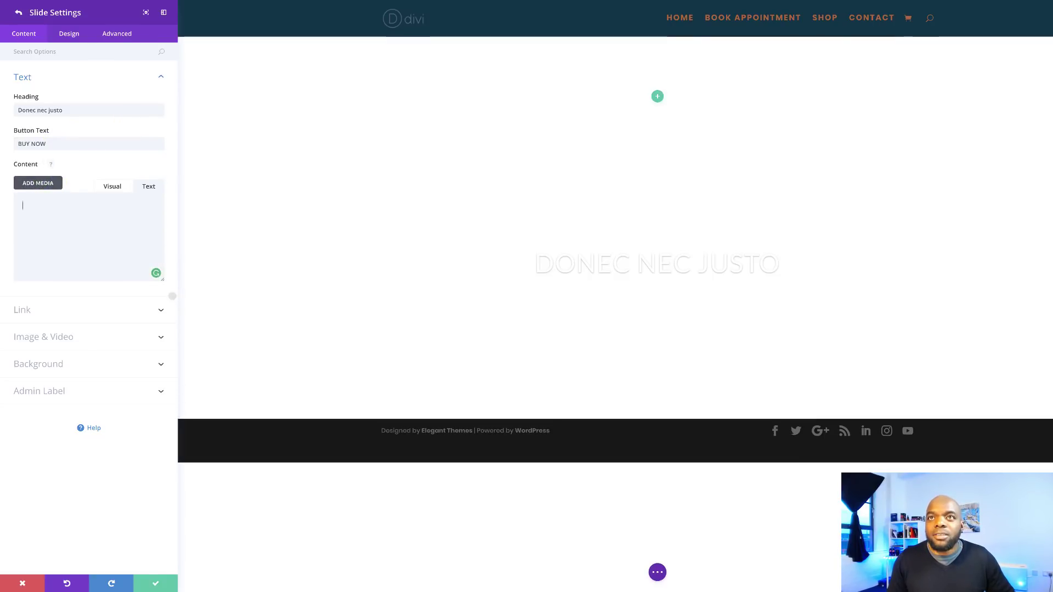
key("ctrl+Tab")
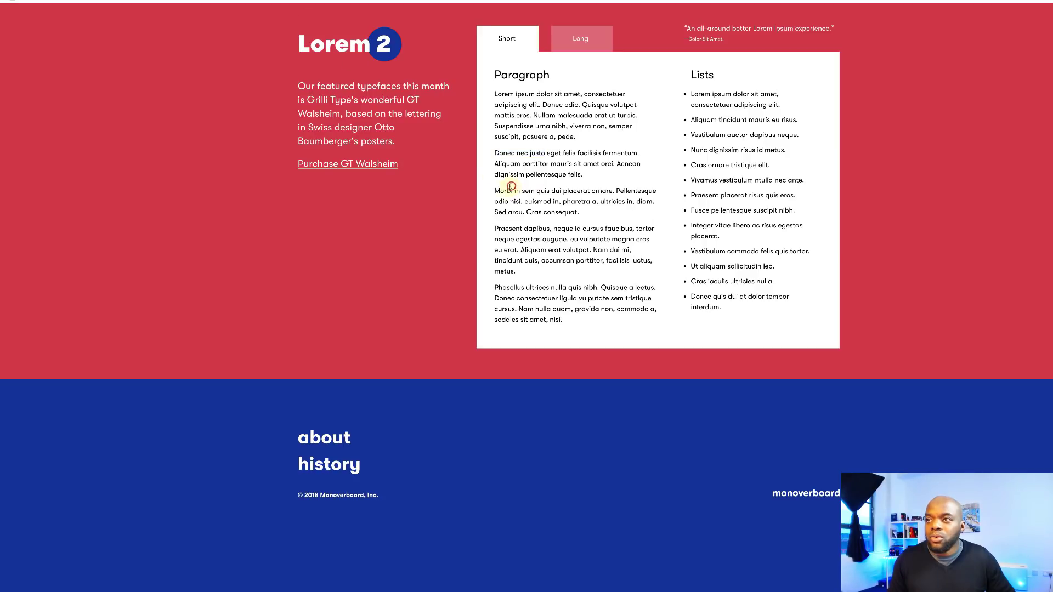
left_click_drag(493, 189, 571, 220)
key("ctrl+c")
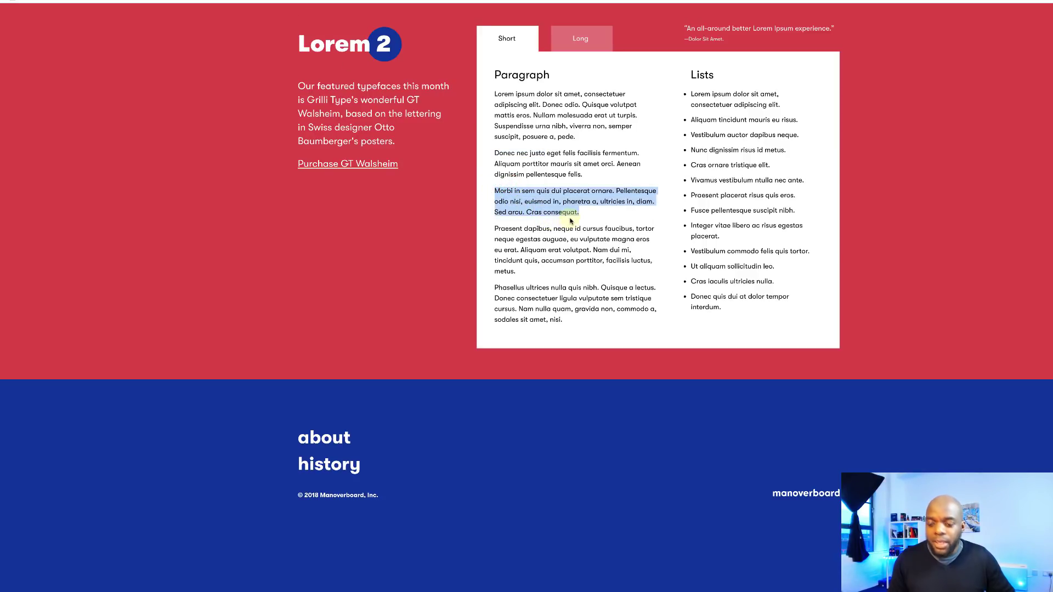
key("ctrl+shift+Tab")
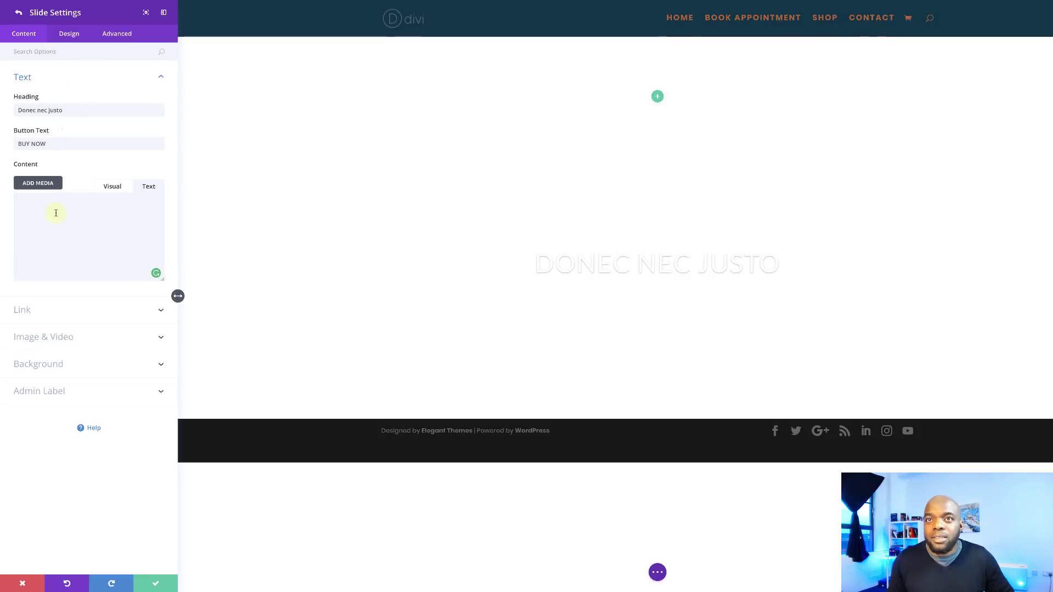
key("ctrl+v")
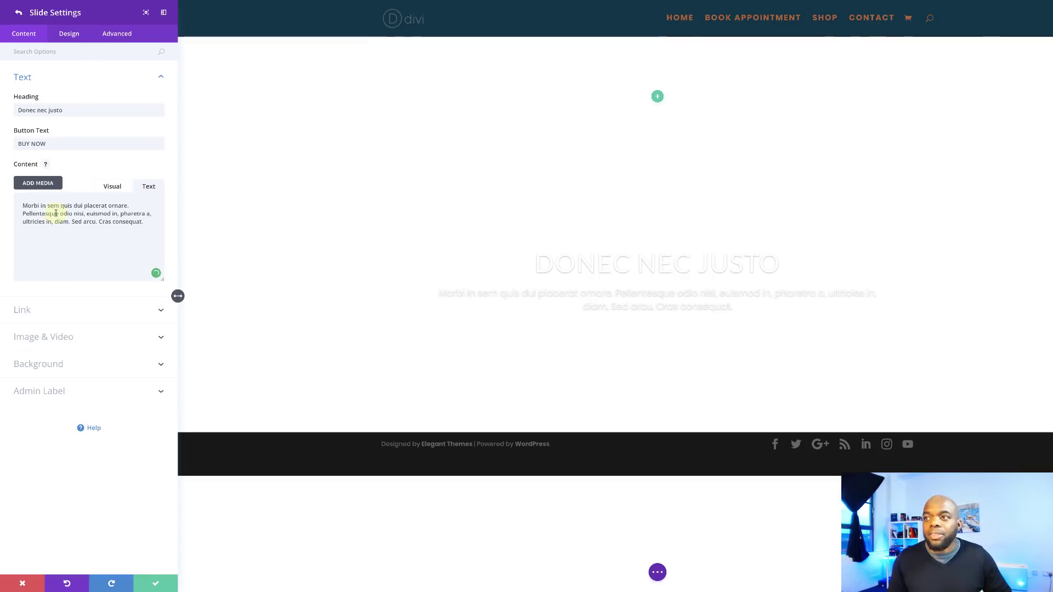
Step: Set the slide's Button URL to #
left_click(26, 311)
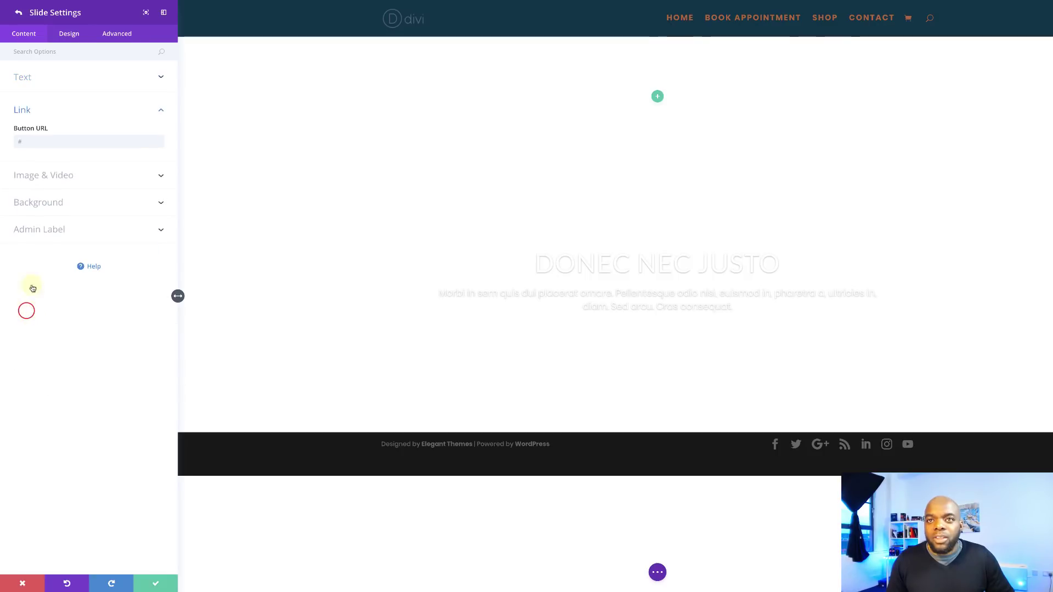
left_click(29, 143)
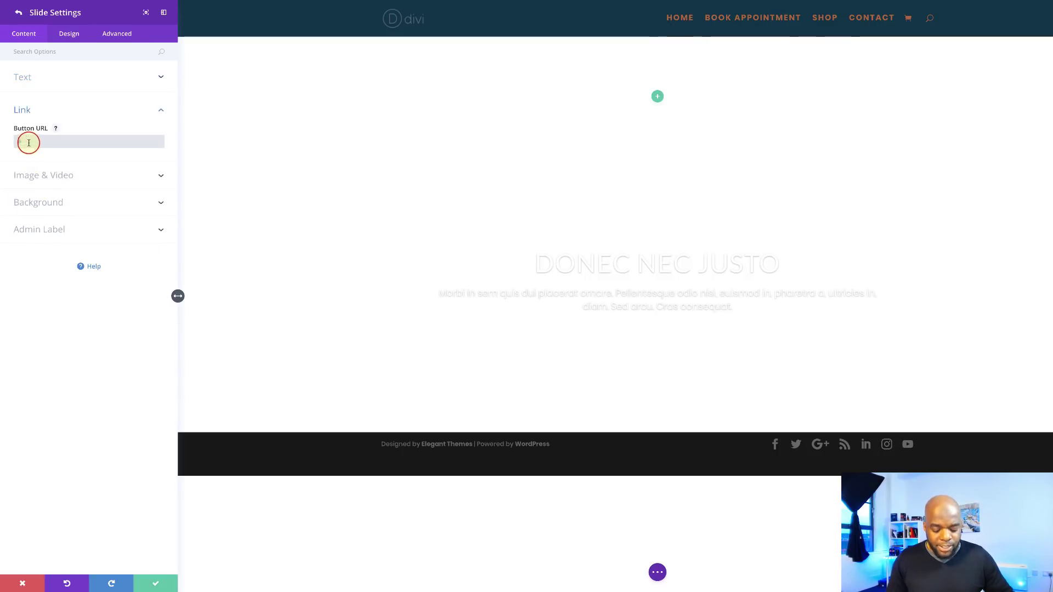
type("#")
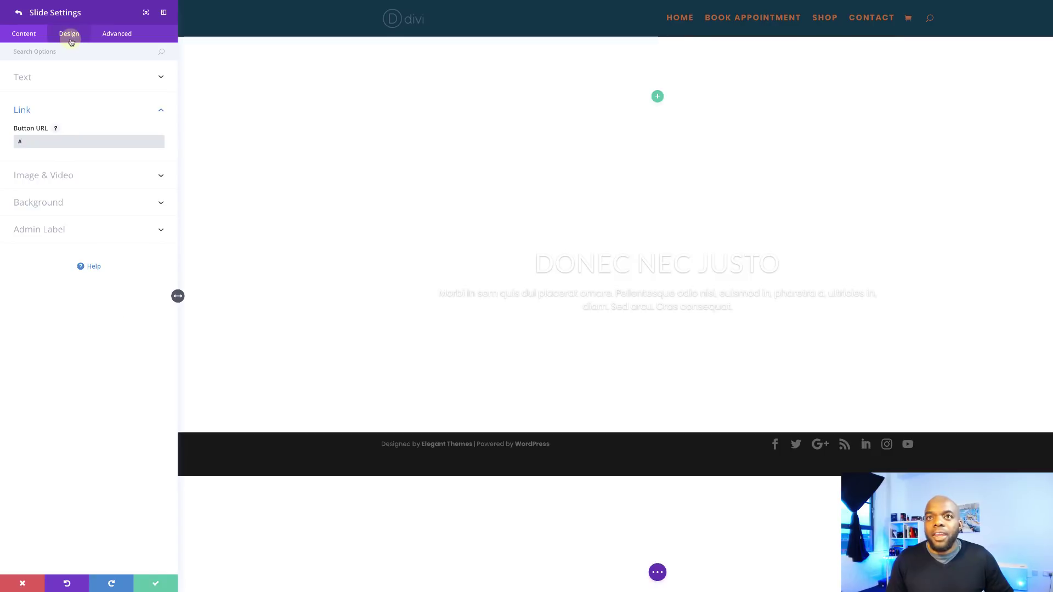
Step: Make the motorcycle-rider photo the slide's background image
left_click(57, 207)
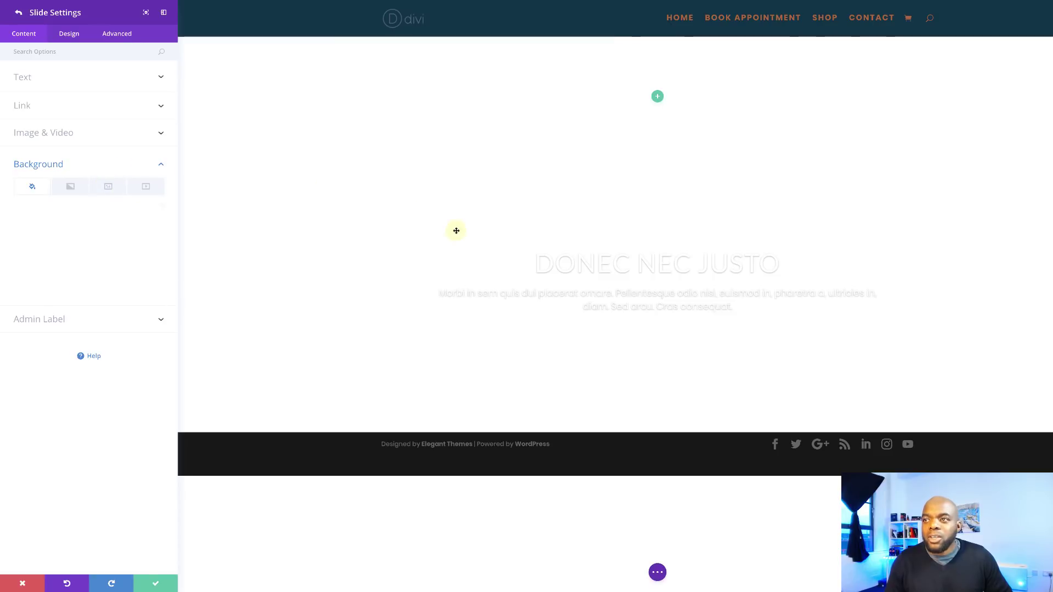
left_click(109, 189)
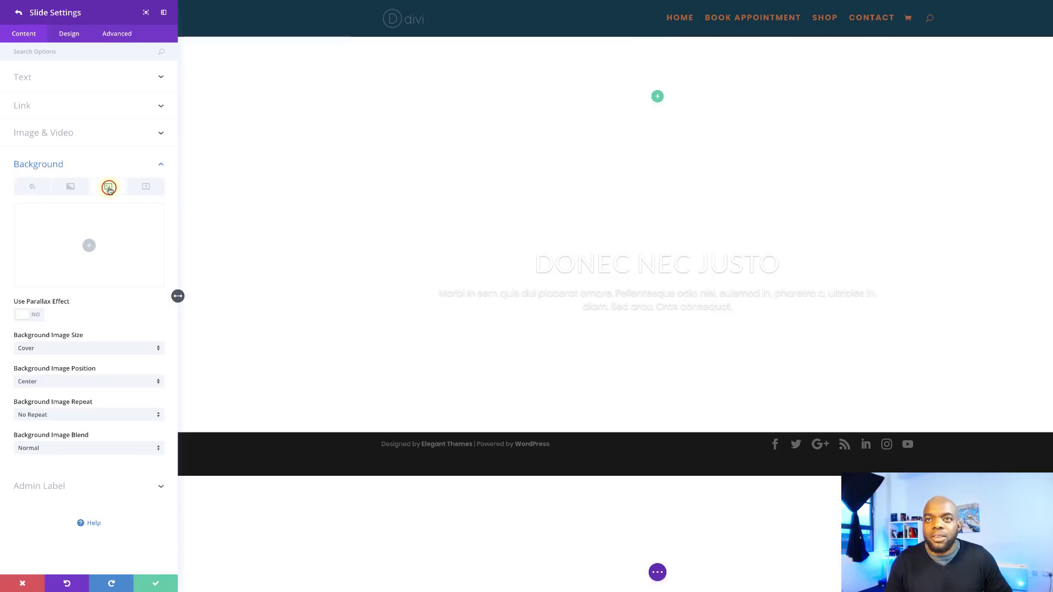
left_click(91, 246)
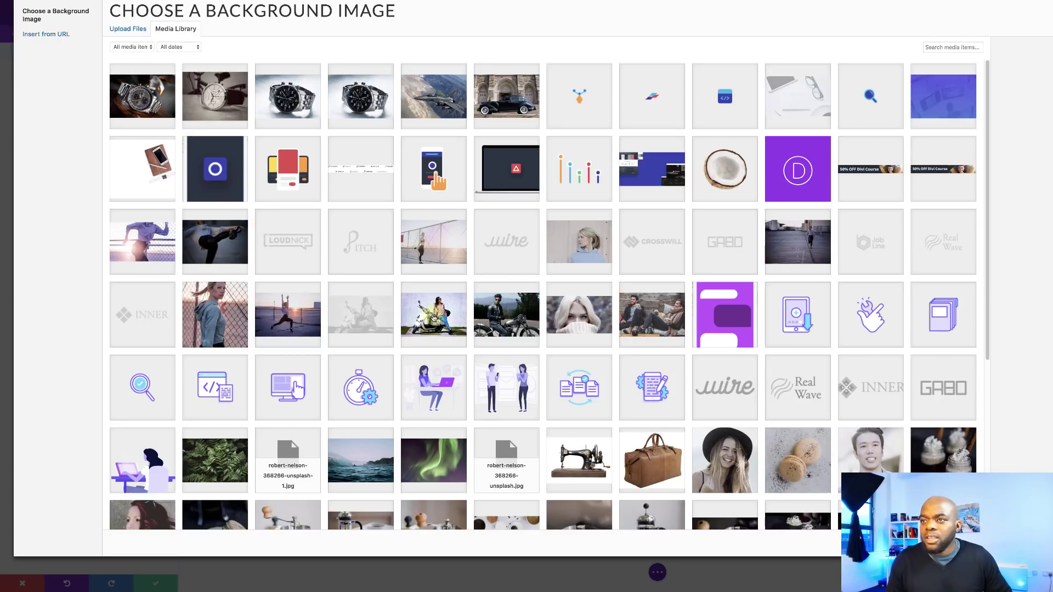
left_click(507, 311)
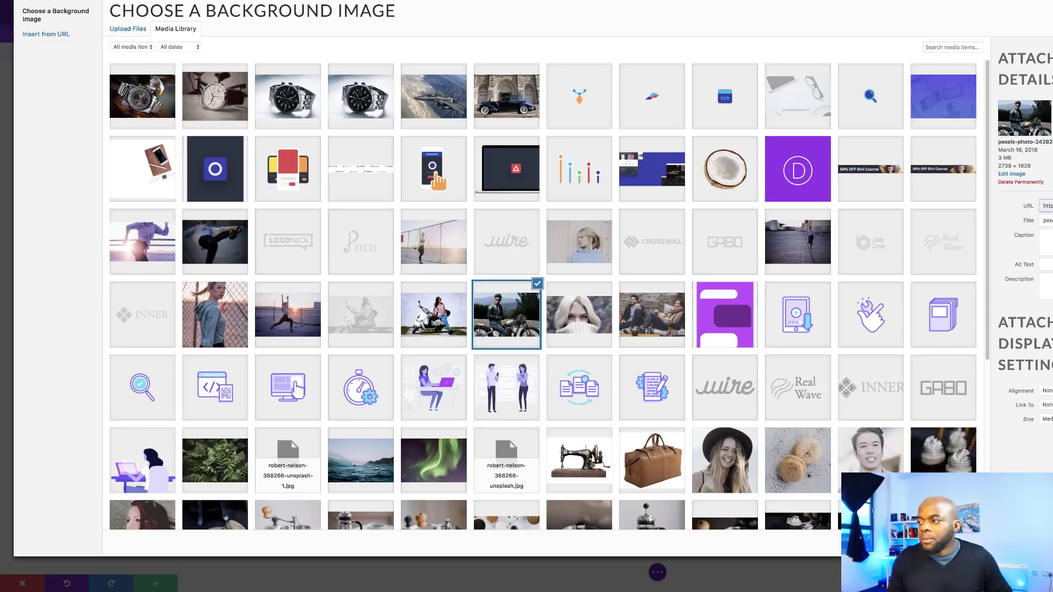
left_click(1014, 543)
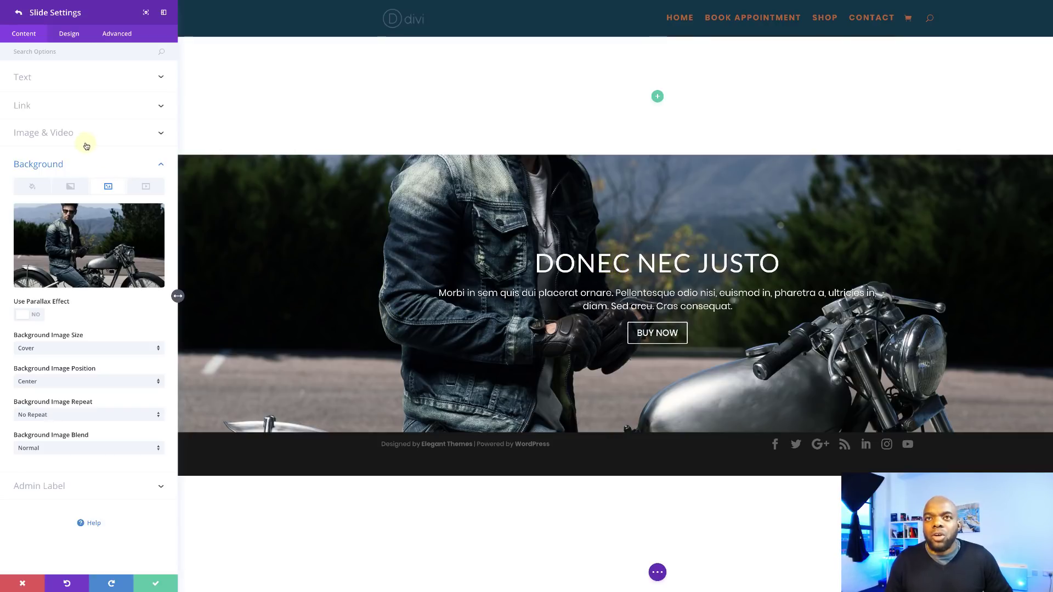
Step: Set the first watch photo as the slide image from the media library
left_click(69, 132)
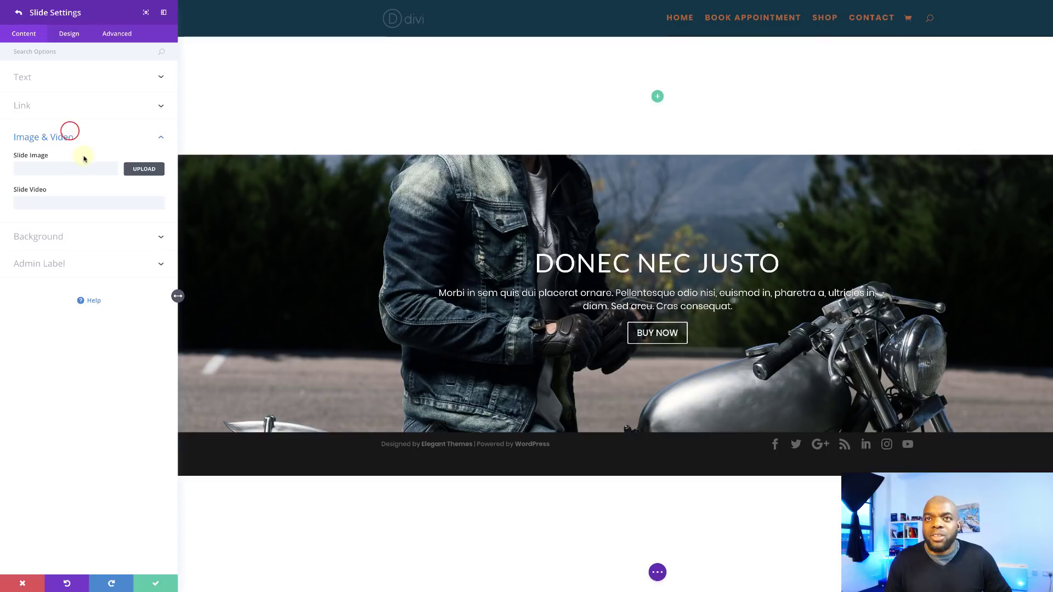
left_click(144, 169)
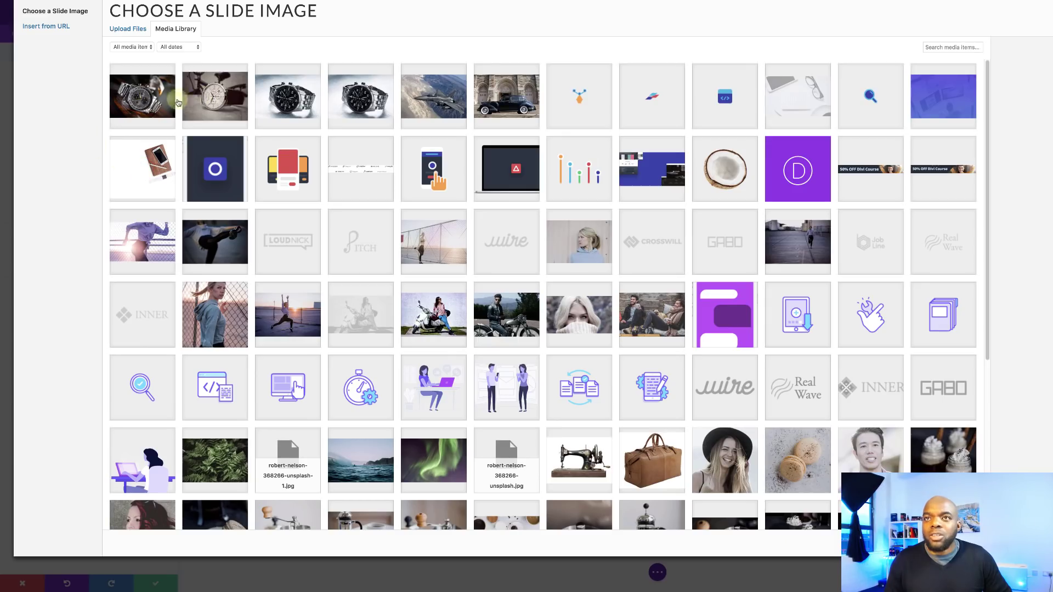
left_click(150, 101)
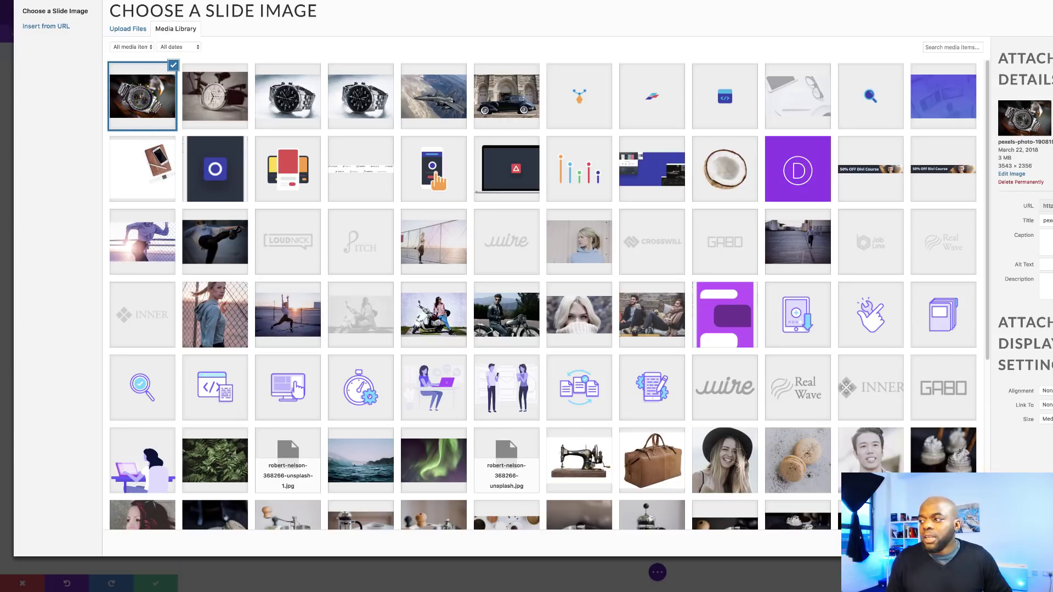
left_click(1009, 541)
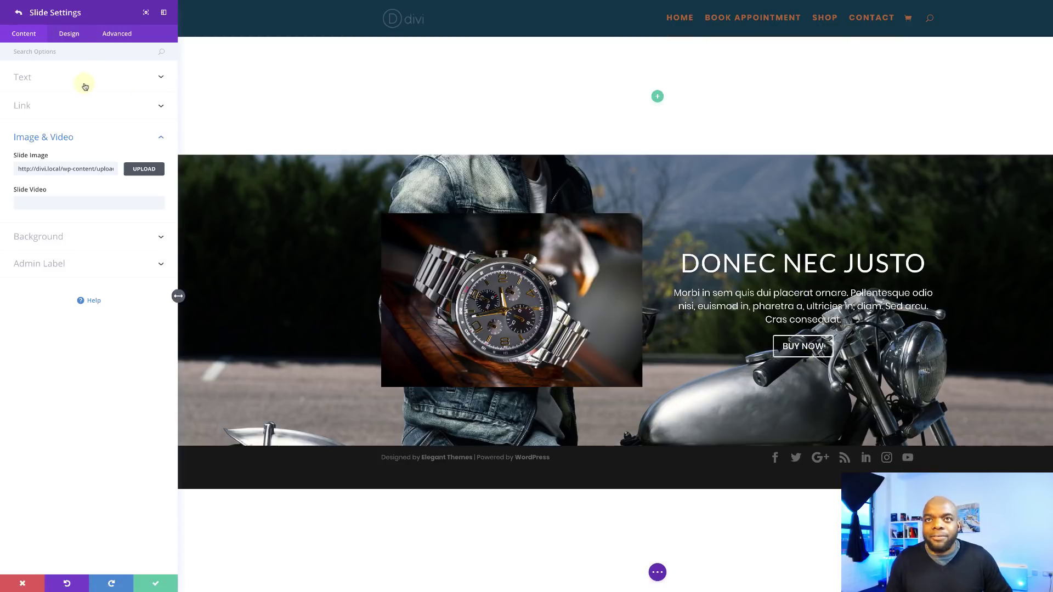
Step: Left-align the slide text and set the title text size to 40px
left_click(34, 80)
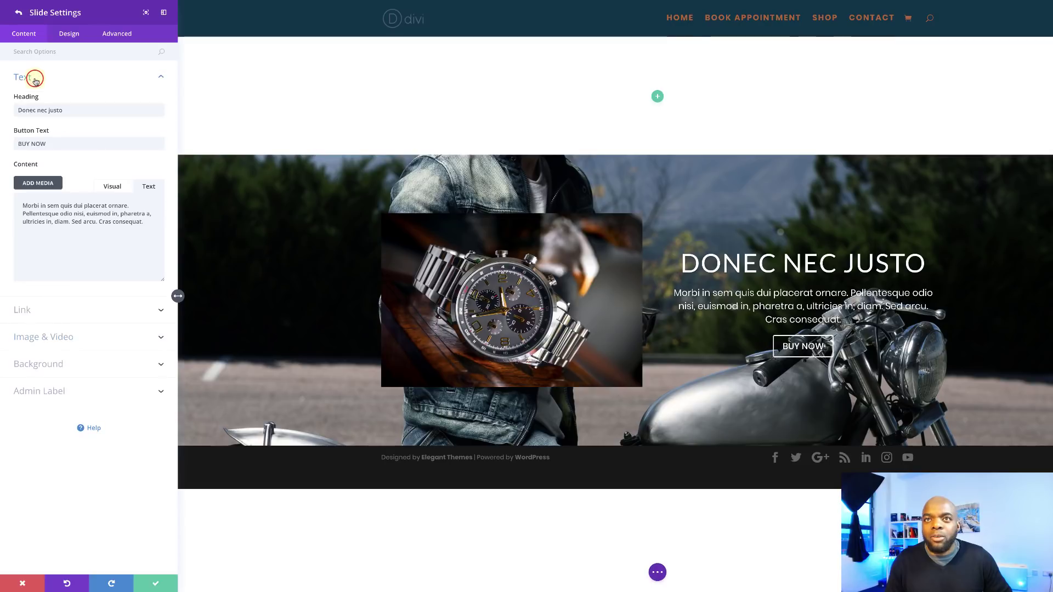
left_click(69, 34)
left_click(37, 192)
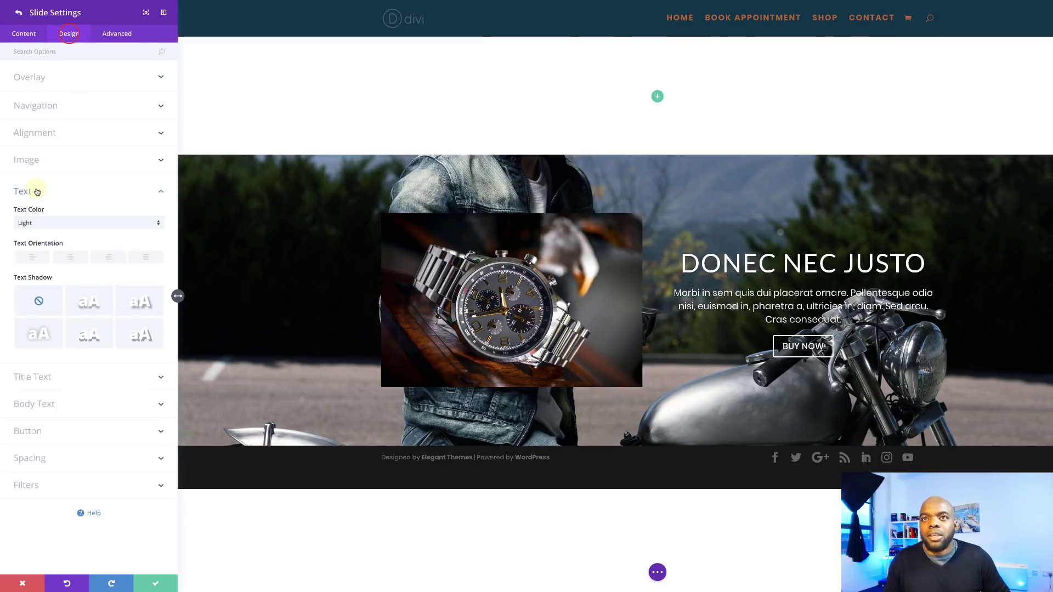
left_click(34, 258)
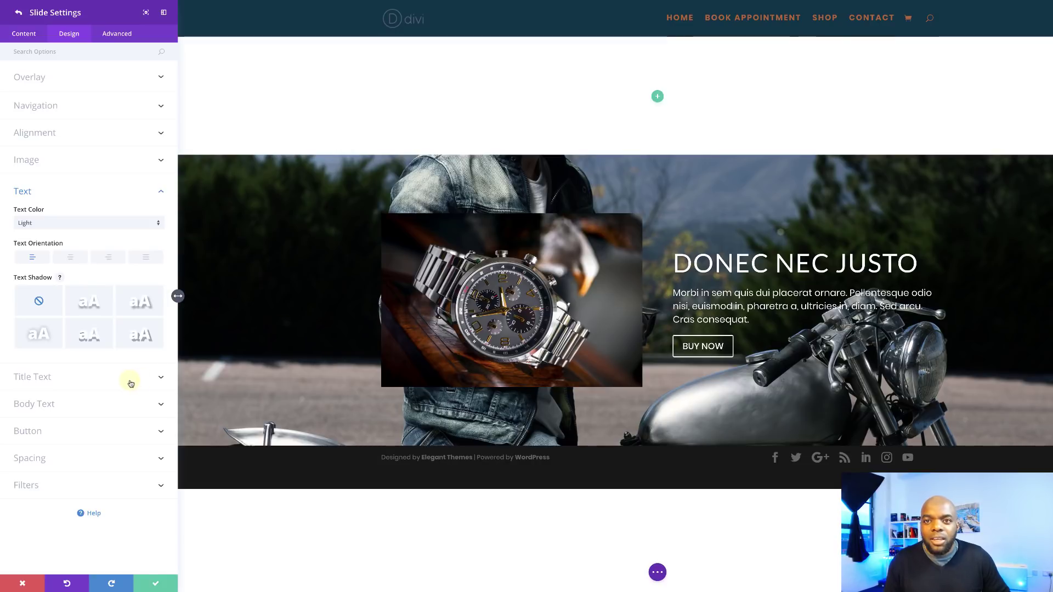
left_click(48, 379)
left_click(48, 259)
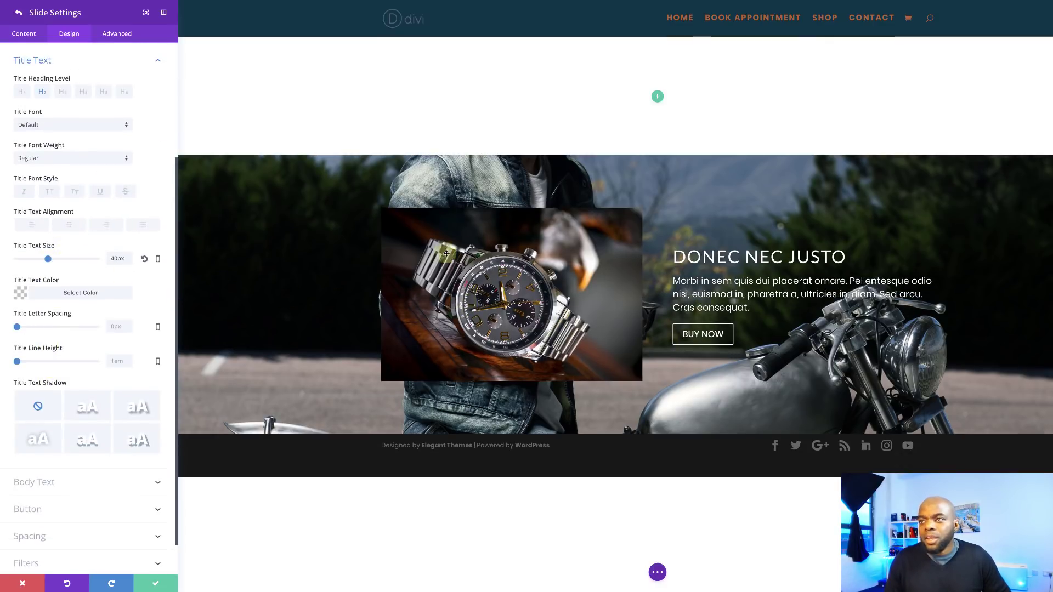
scroll(137, 225, "up", 5)
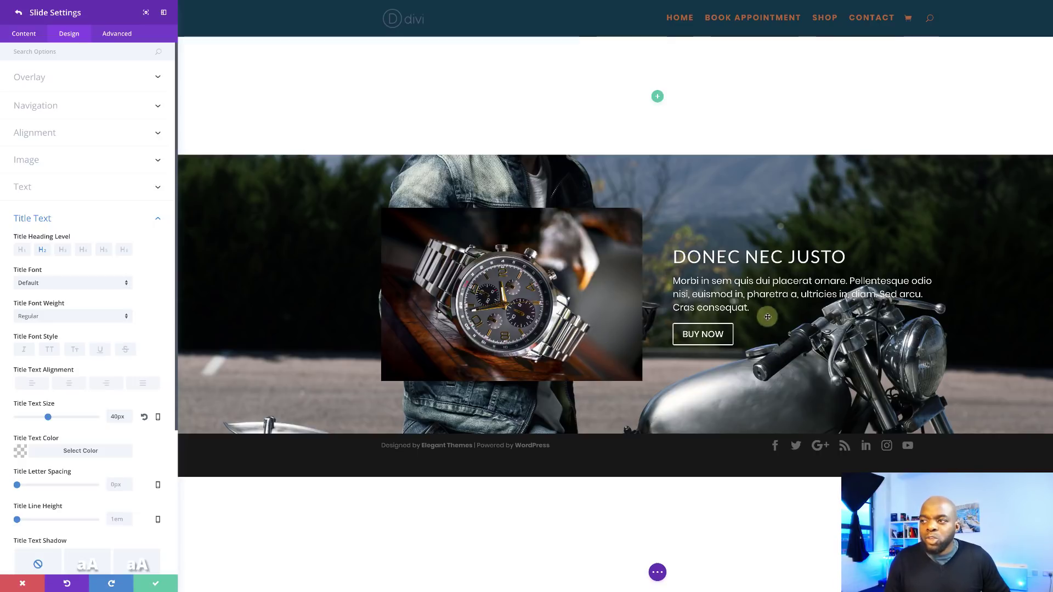
Step: Enable a semi-transparent #003347 background overlay and save the slide
left_click(31, 78)
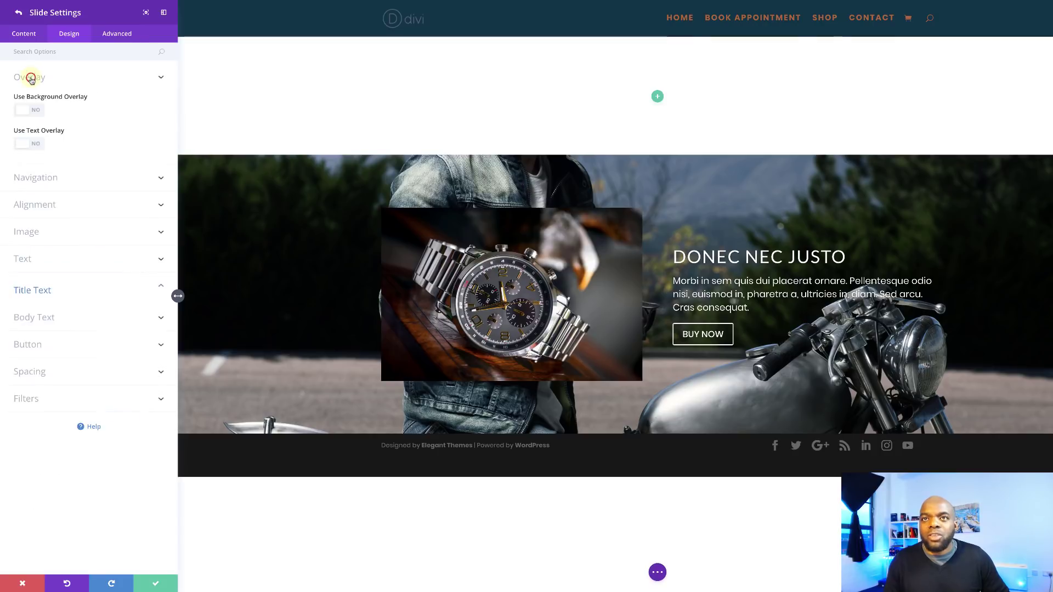
left_click(39, 111)
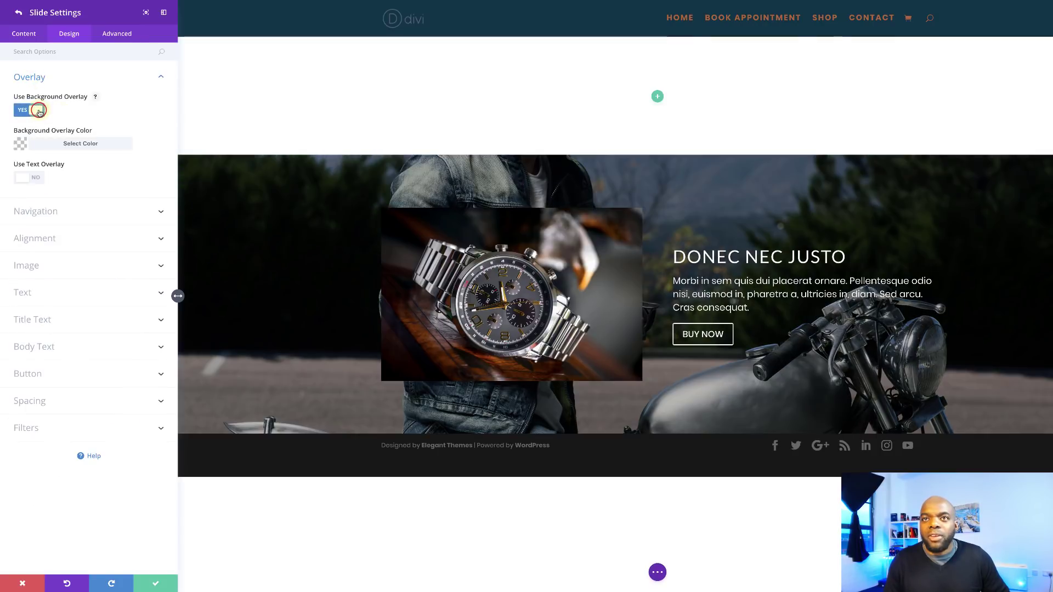
left_click(23, 145)
left_click(98, 240)
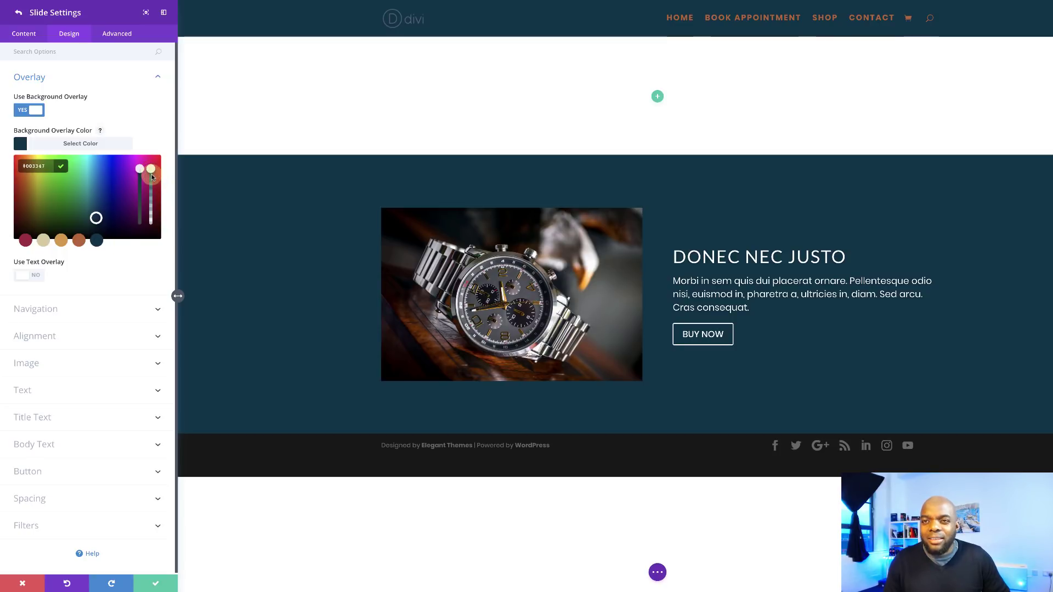
left_click_drag(153, 176, 153, 184)
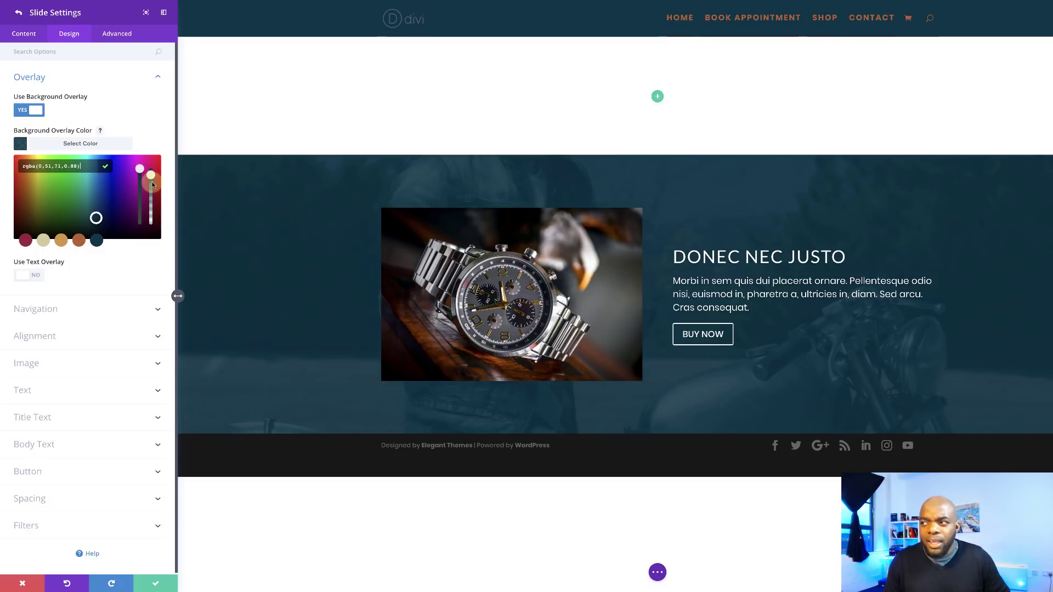
left_click_drag(152, 184, 153, 186)
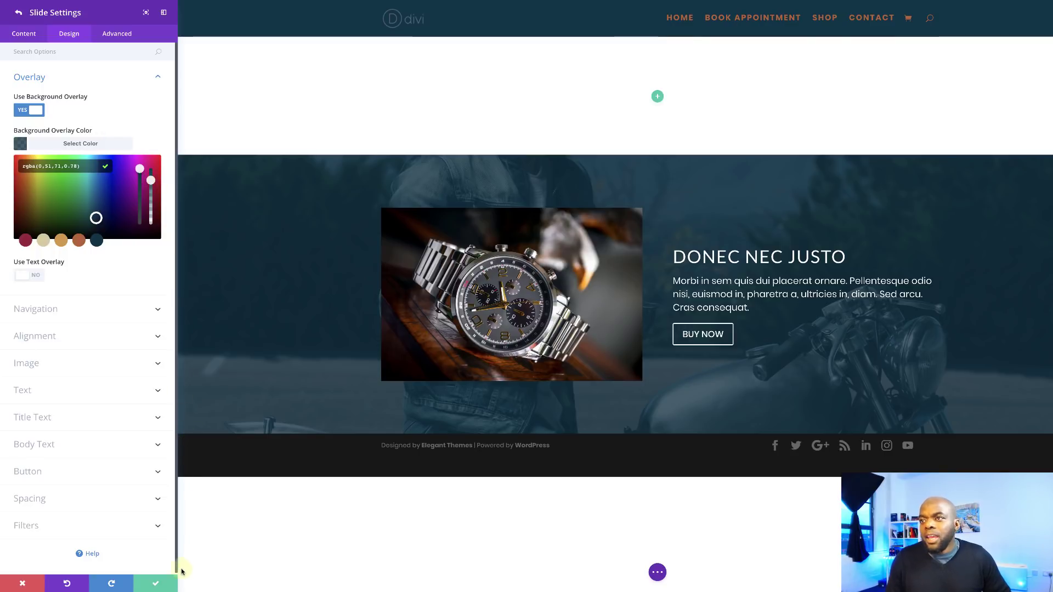
left_click(157, 585)
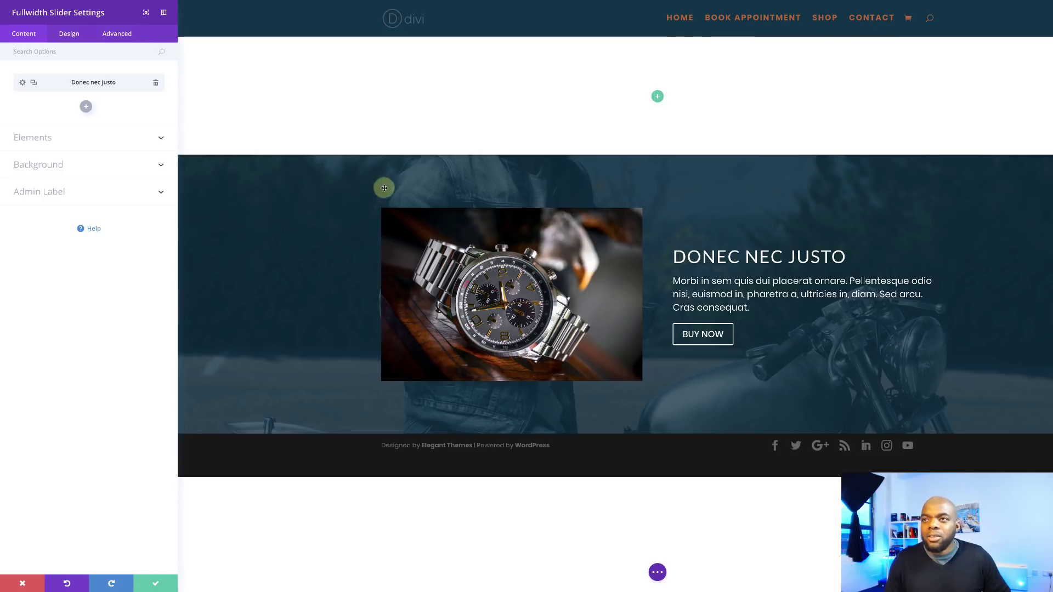
Step: Duplicate the slide twice for three slides, then open the second slide's settings
left_click(34, 83)
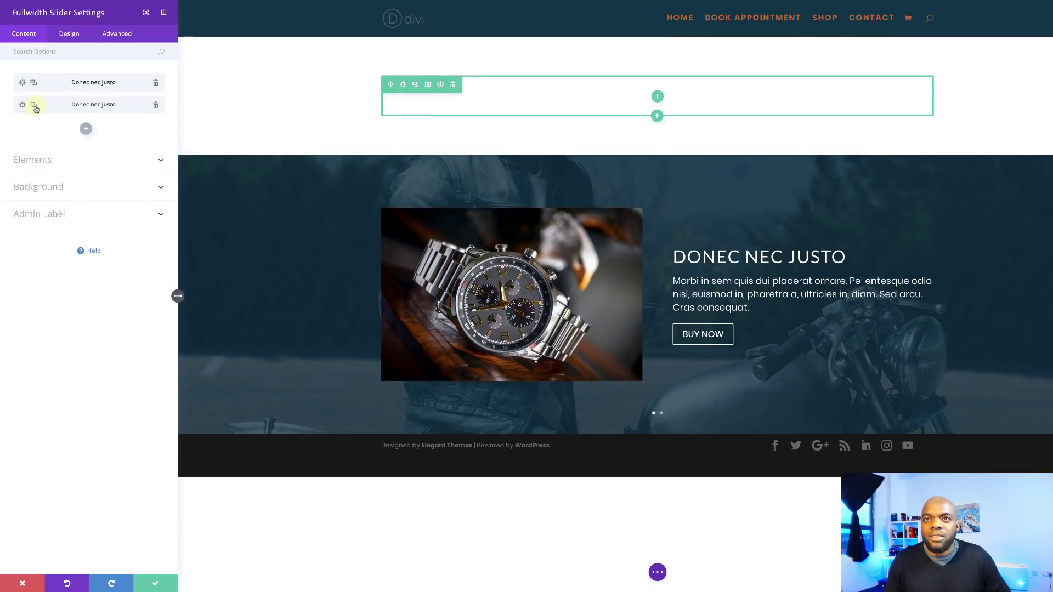
left_click(34, 105)
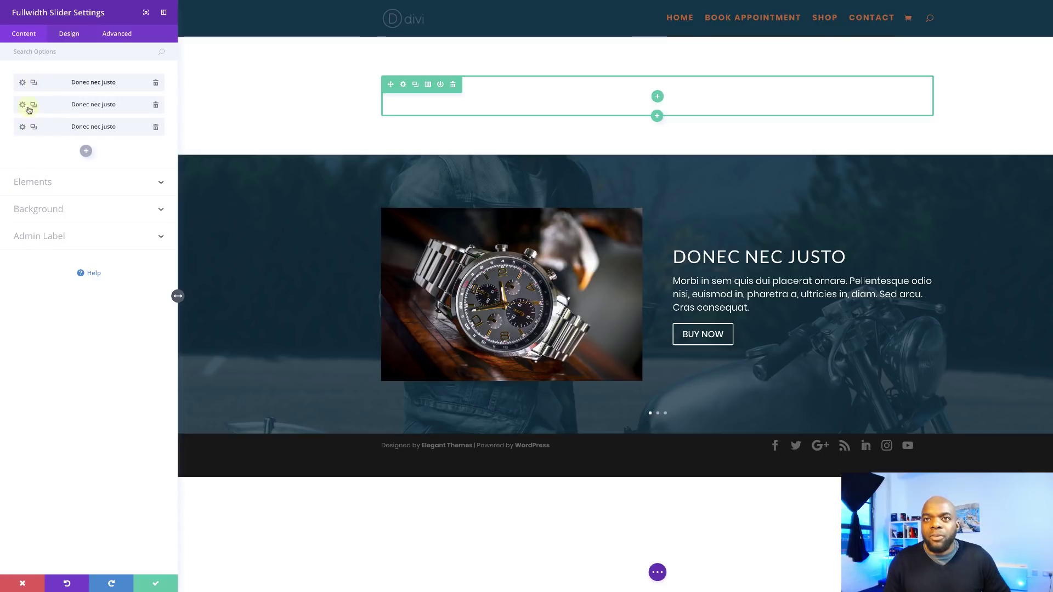
left_click(23, 107)
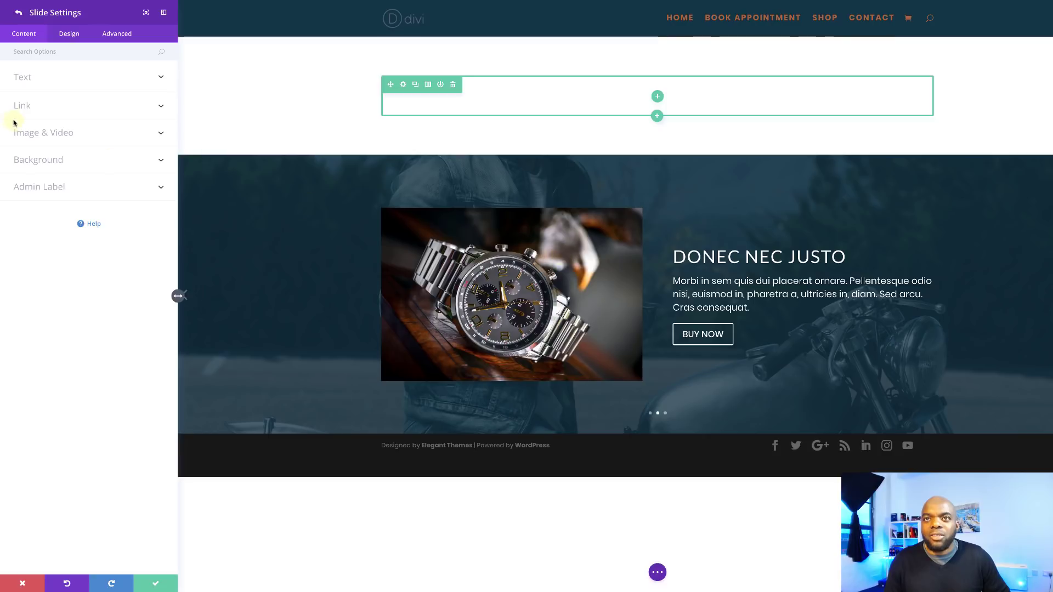
Step: Set the leather-strap watch photo as the second slide's image
left_click(64, 134)
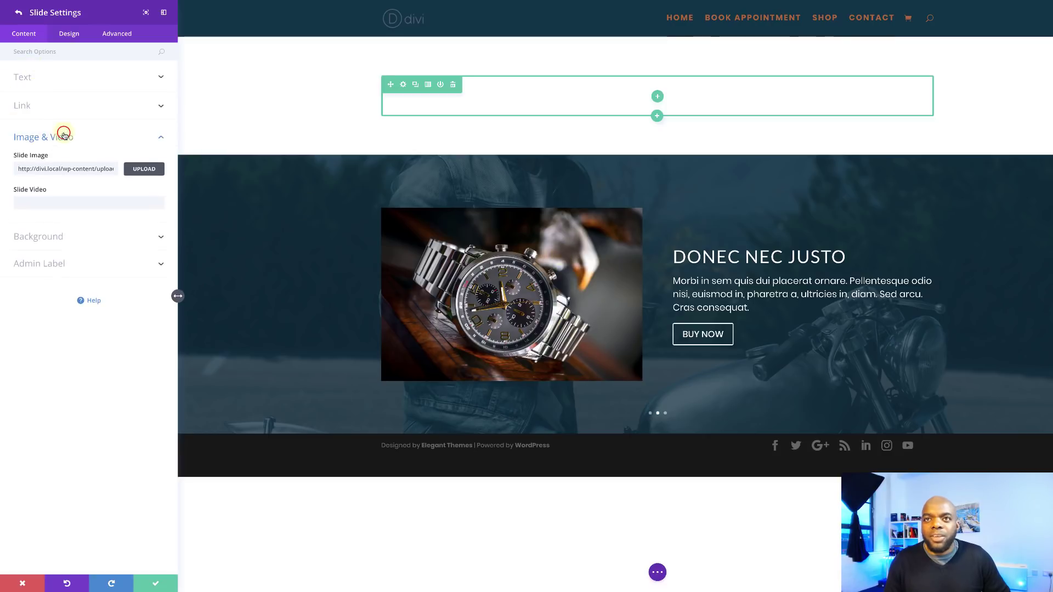
left_click(149, 171)
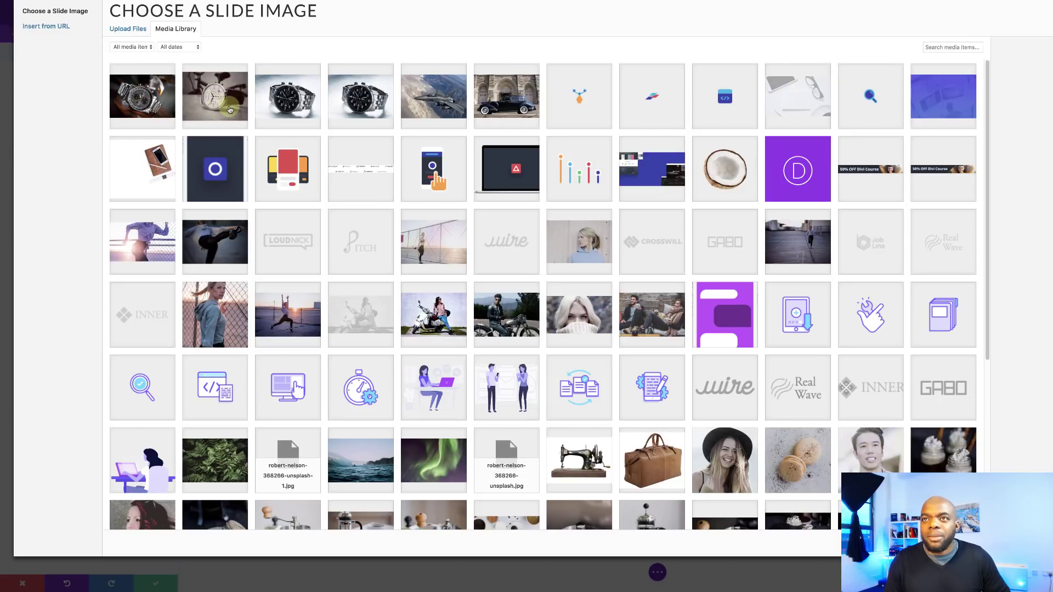
left_click(229, 106)
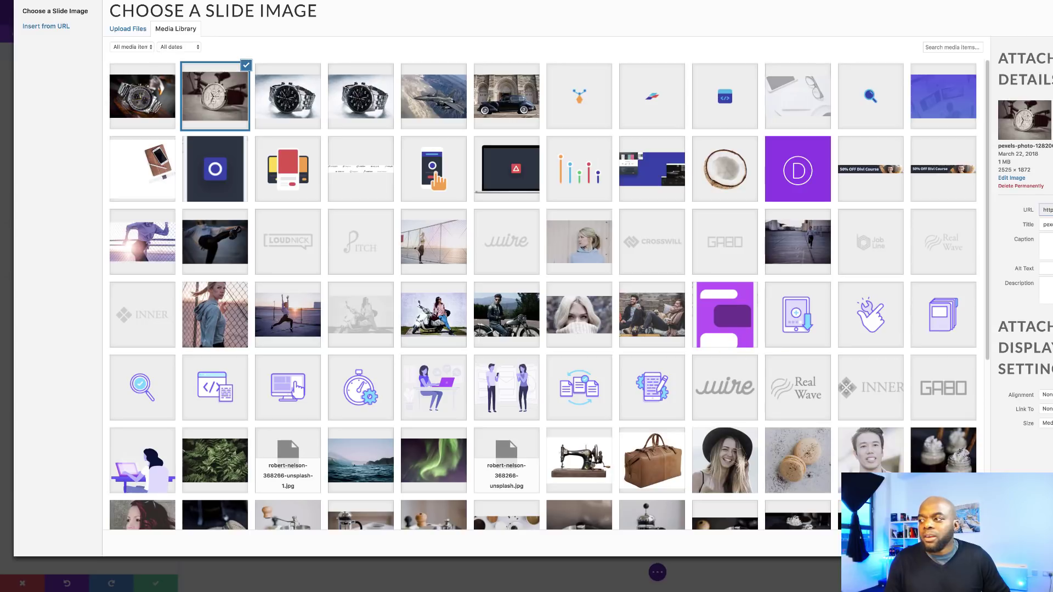
left_click(1008, 543)
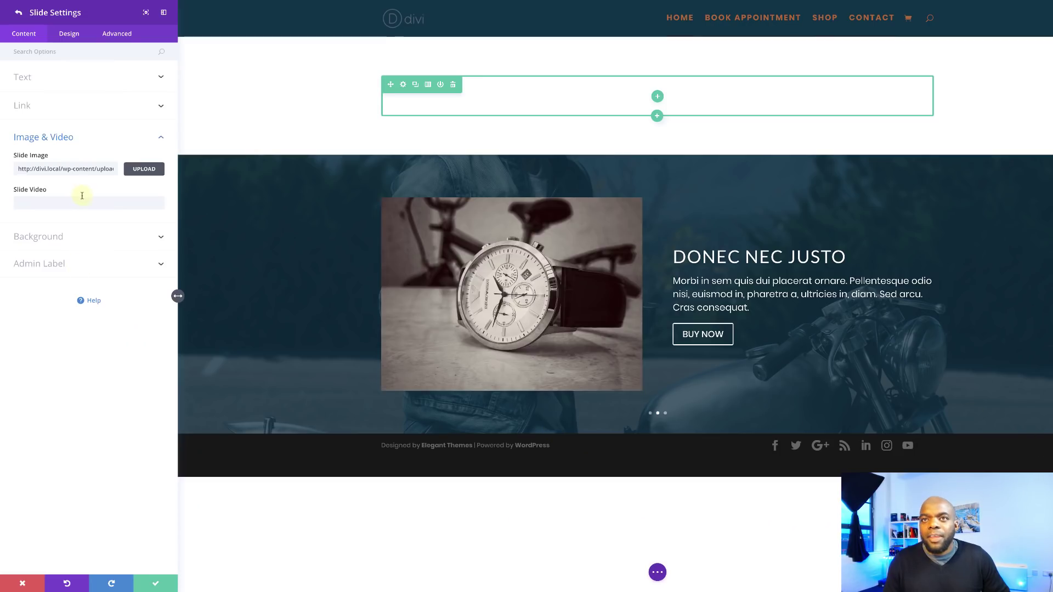
Step: Replace the second slide's motorcycle background with the vintage car photo
left_click(61, 237)
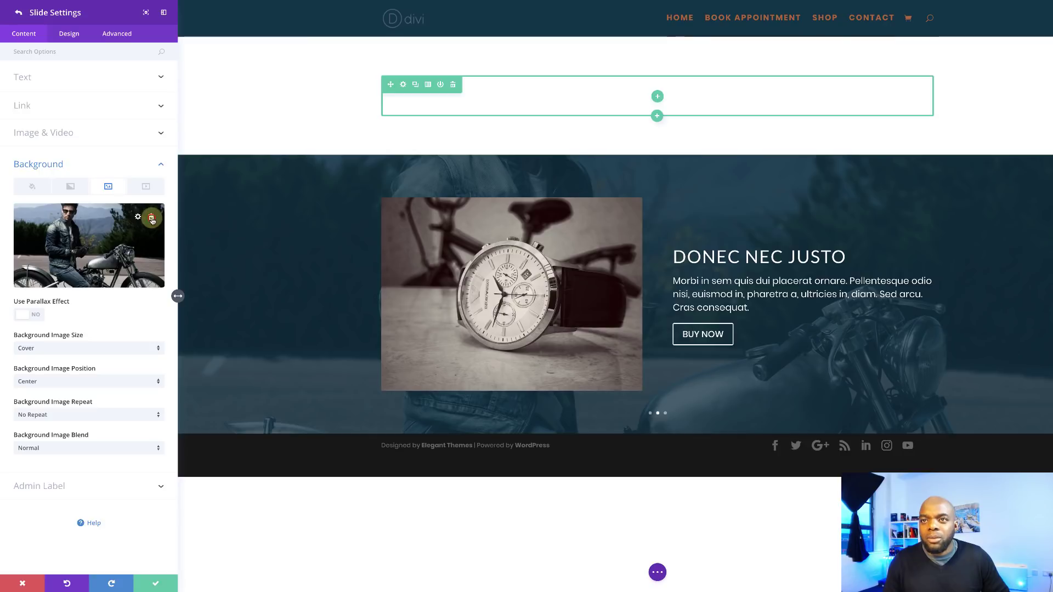
left_click(152, 218)
left_click(87, 245)
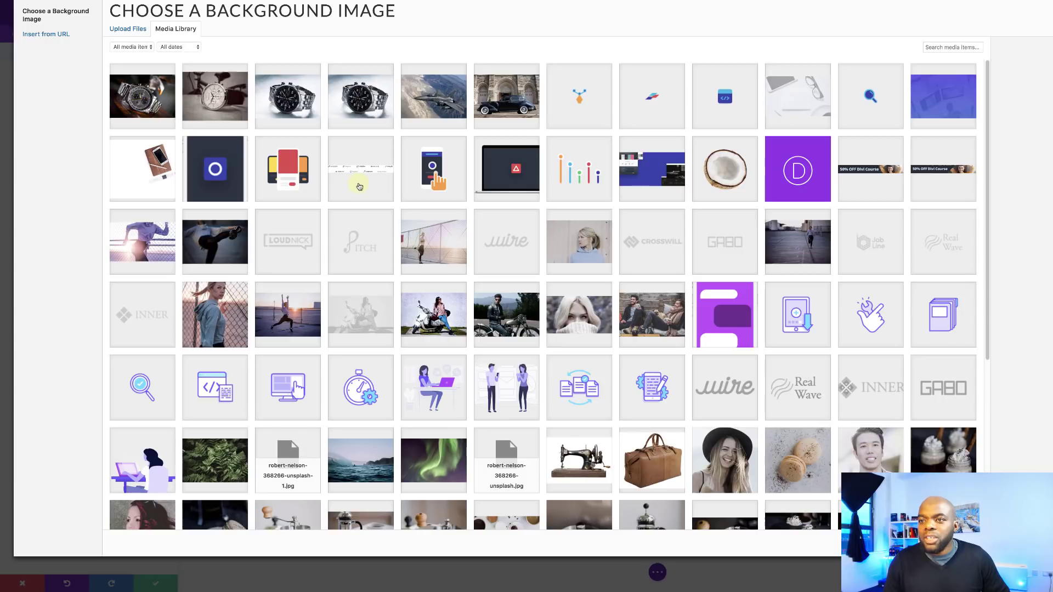
left_click(507, 102)
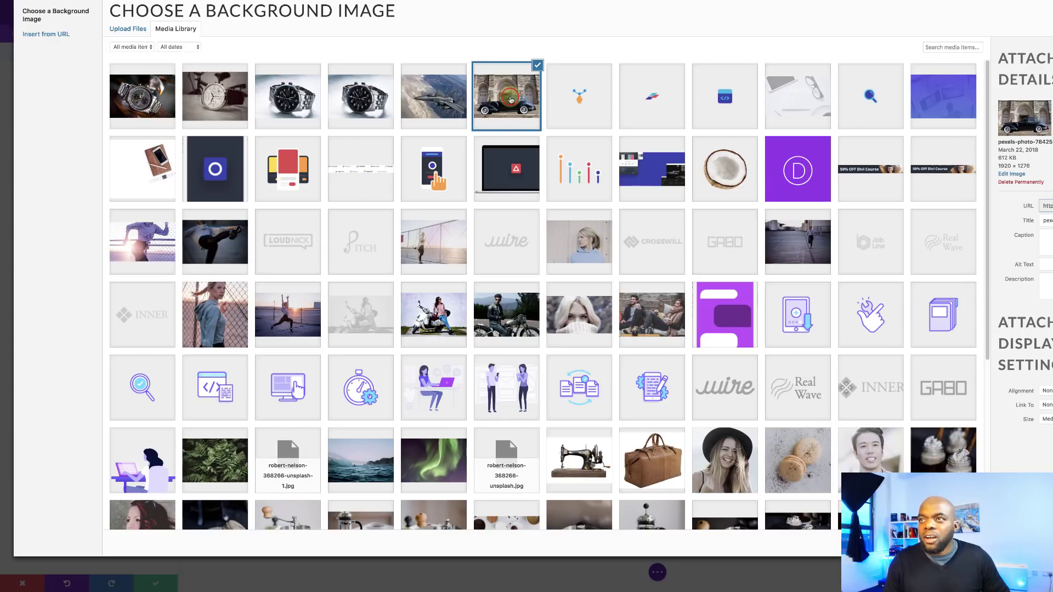
left_click(1003, 542)
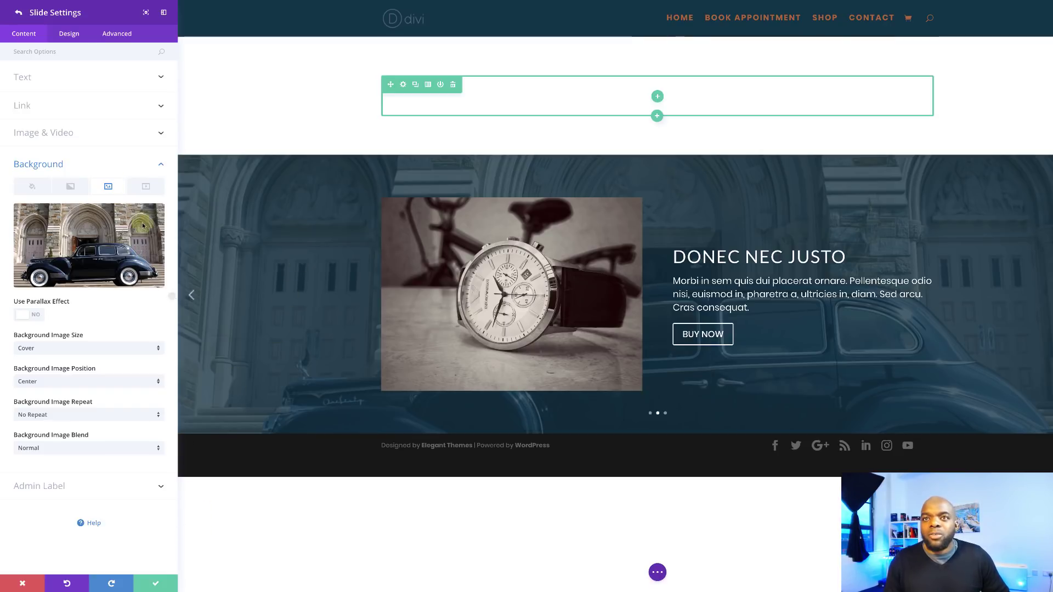
Step: Replace the third slide's motorcycle background with the fighter jet photo
left_click(20, 13)
left_click(22, 128)
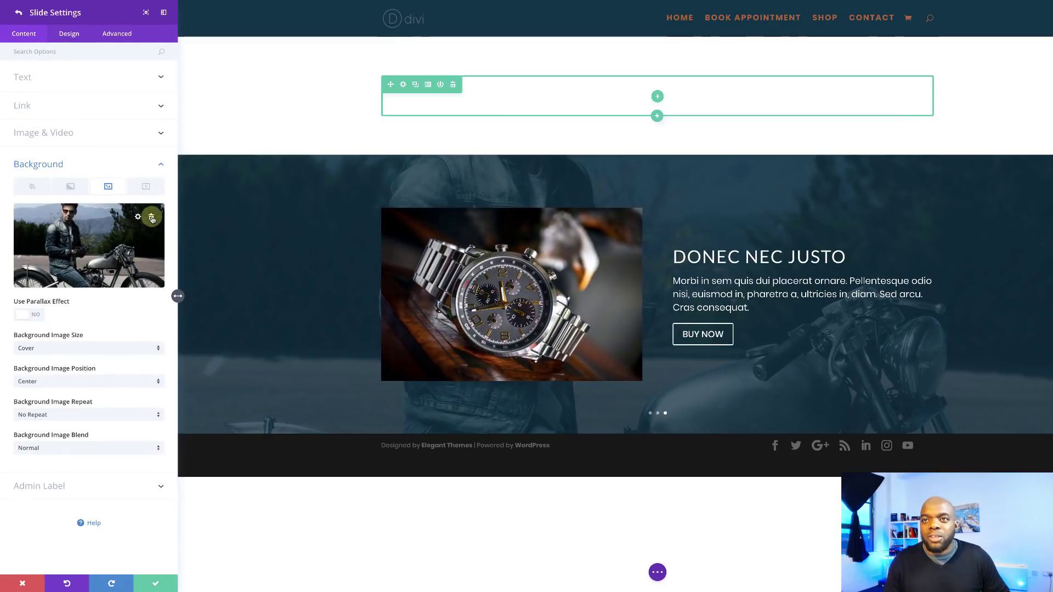
left_click(152, 218)
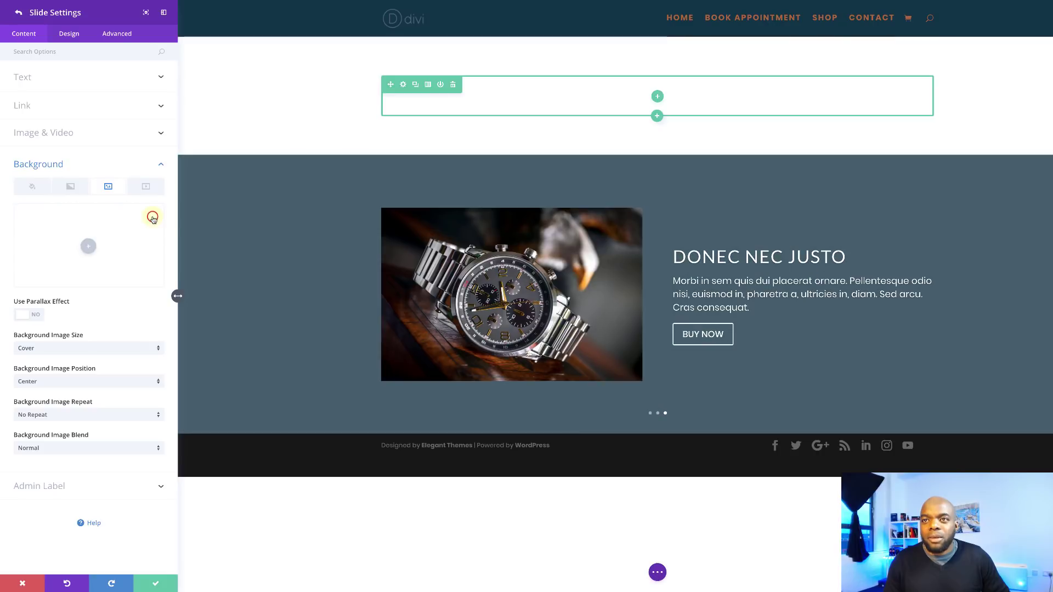
left_click(89, 244)
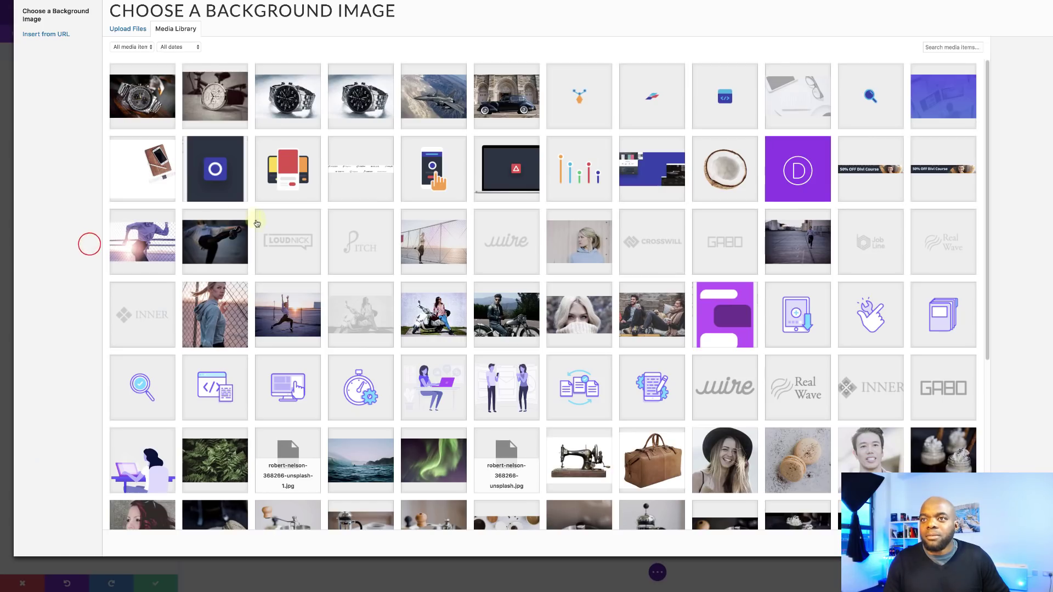
left_click(448, 103)
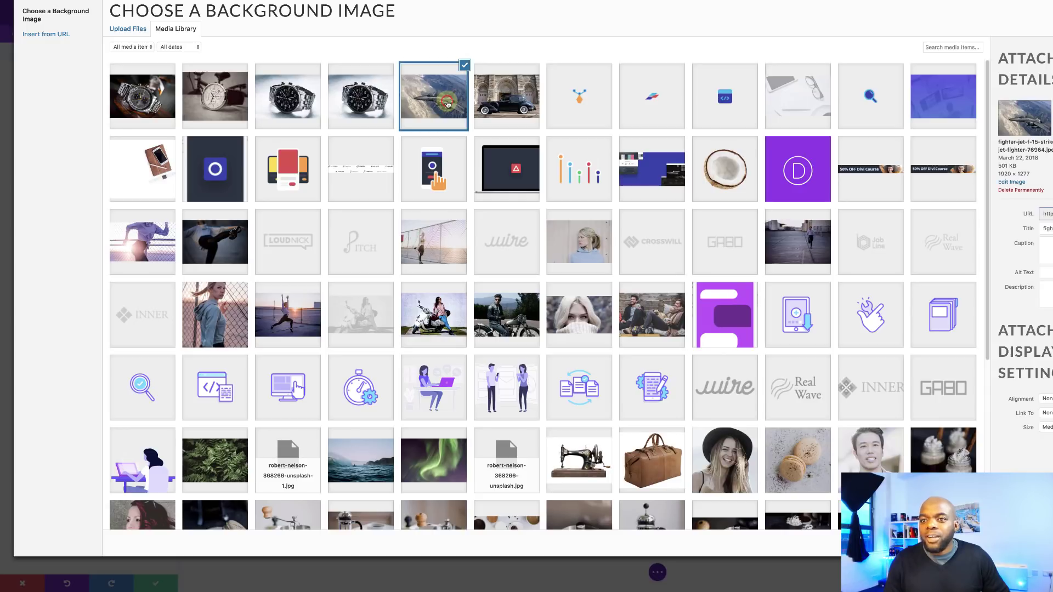
left_click(1004, 543)
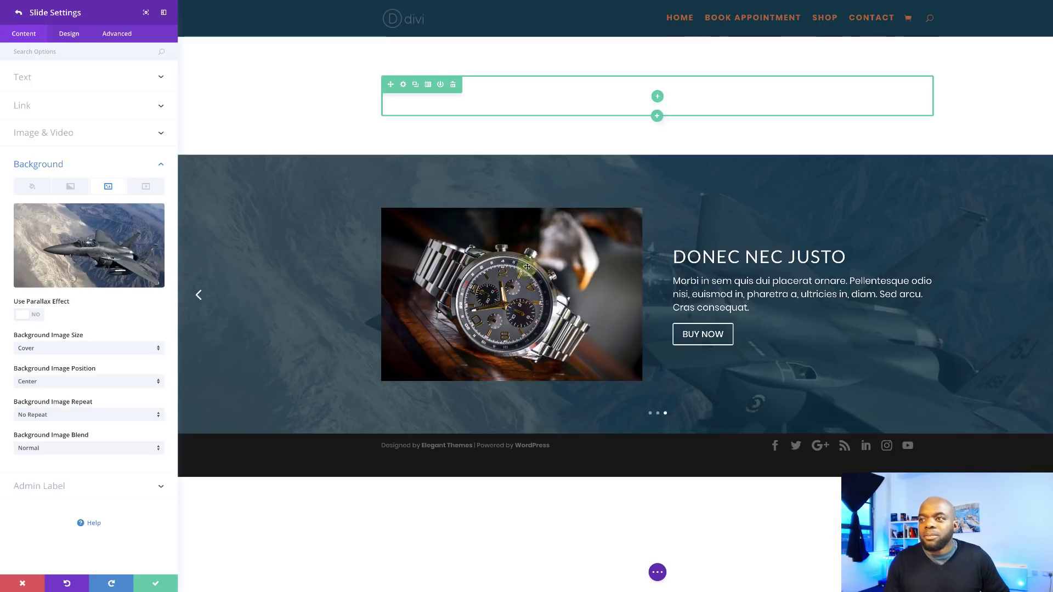
Step: Set the black-dial steel watch as the third slide's image and save the slider settings
left_click(69, 137)
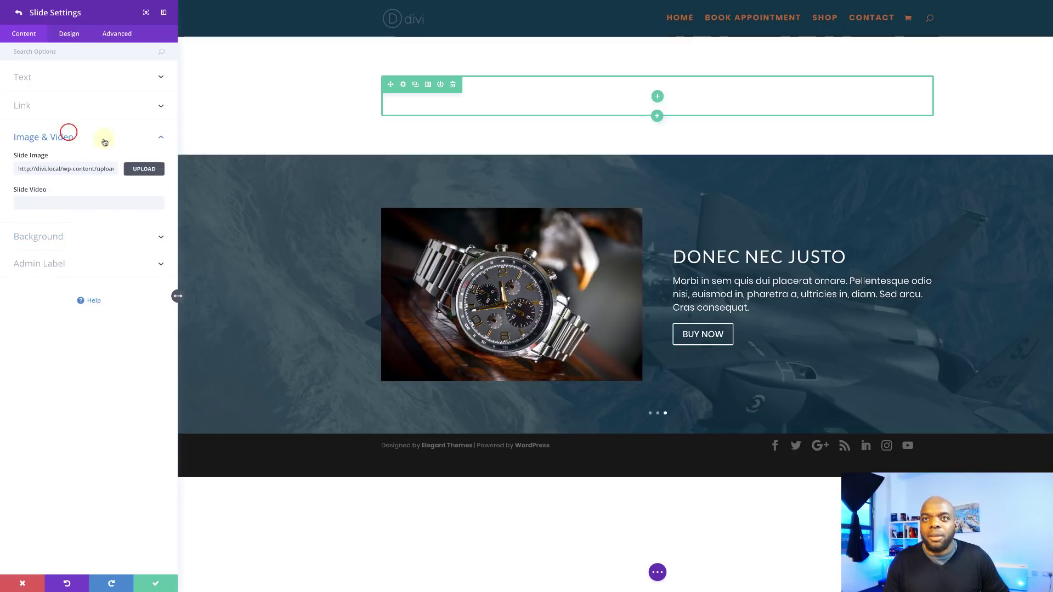
left_click(144, 169)
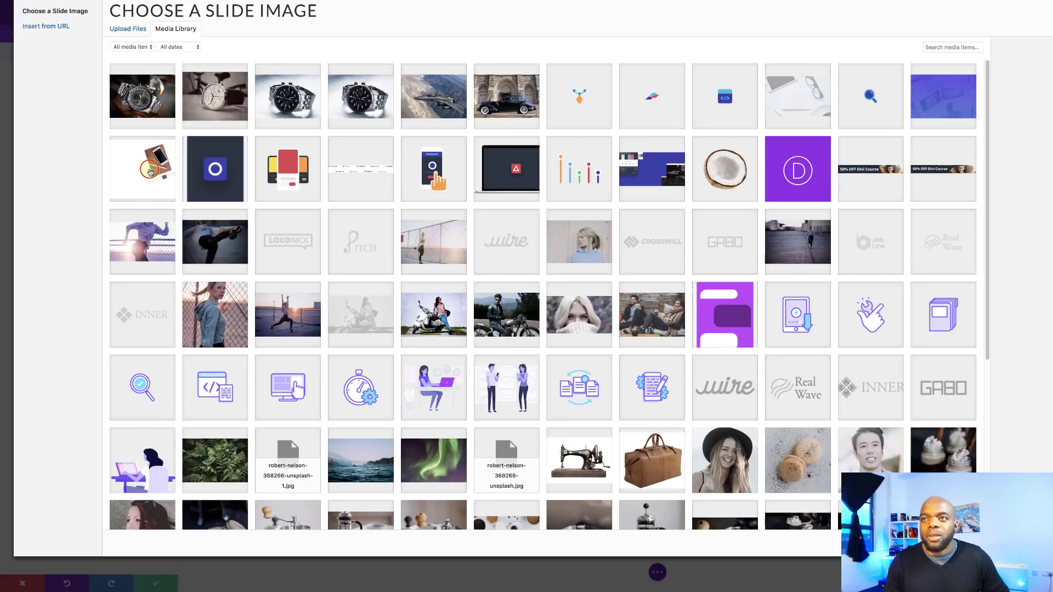
left_click(367, 99)
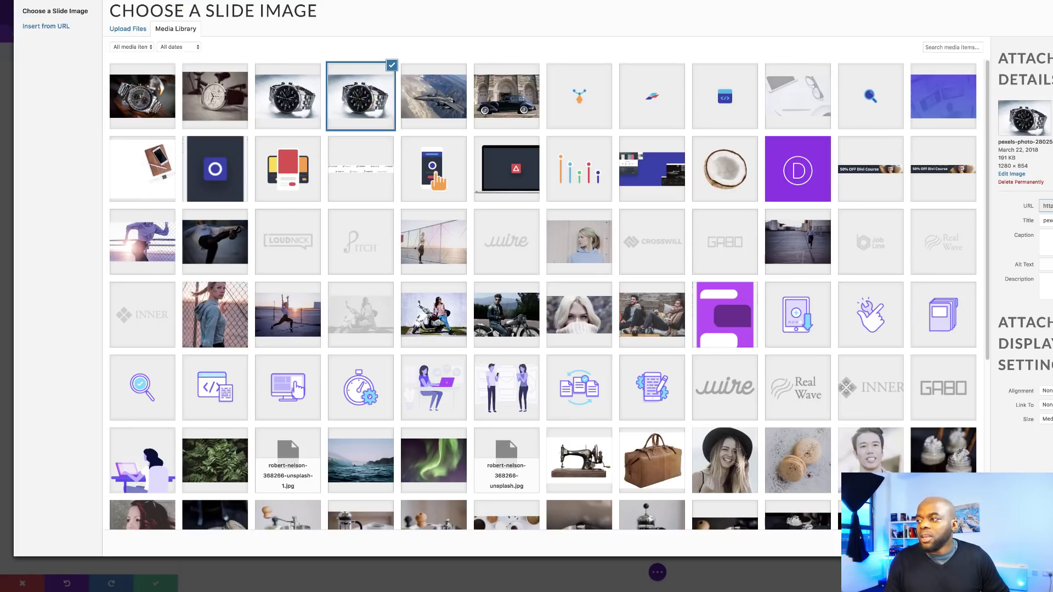
left_click(1003, 543)
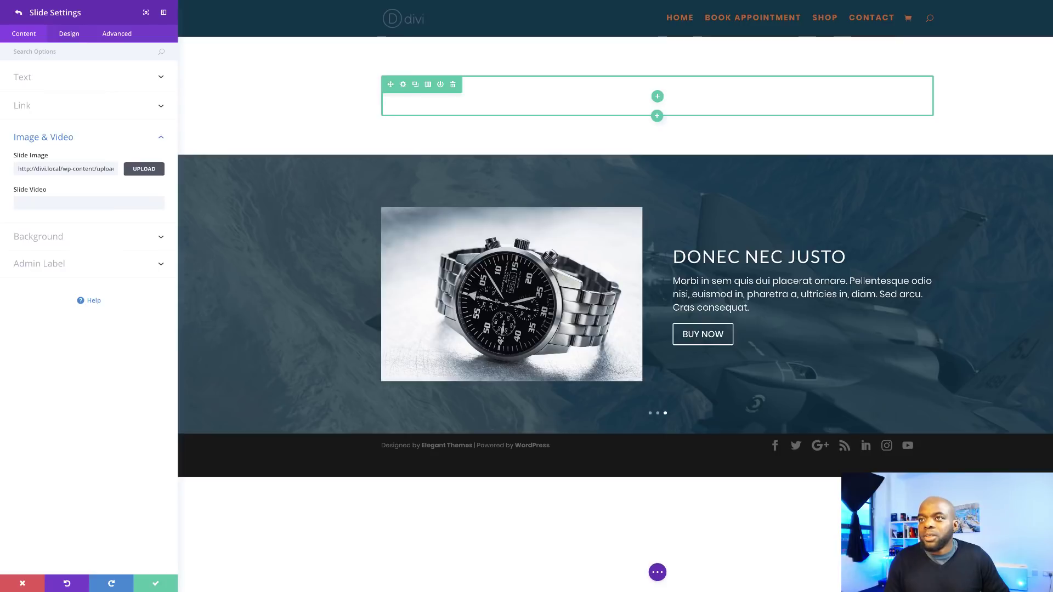
left_click(156, 586)
left_click(156, 585)
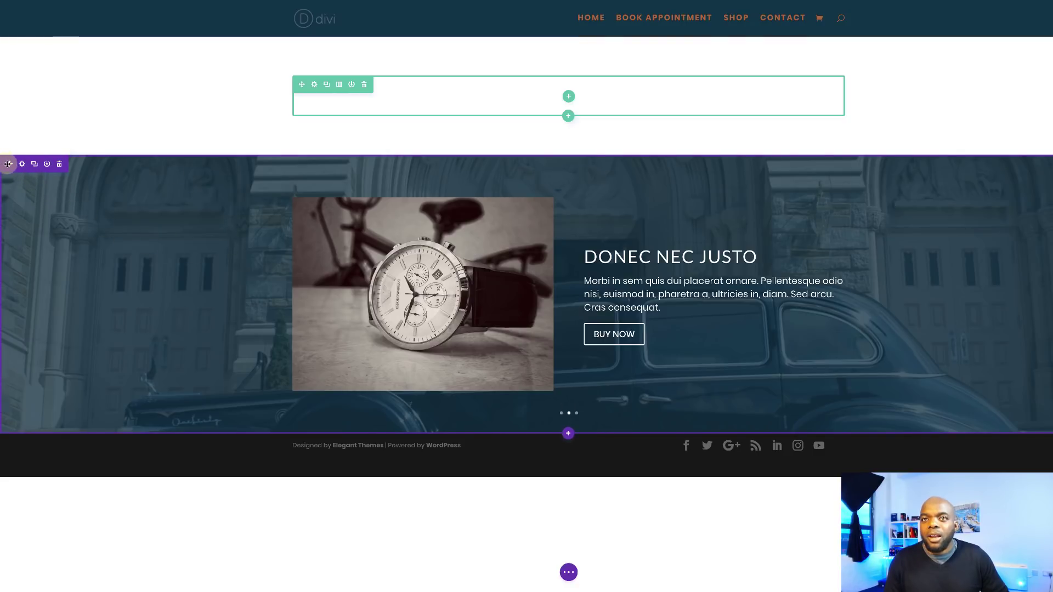
Step: Drag the fullwidth watch slider section above the empty regular section
left_click_drag(9, 164, 10, 46)
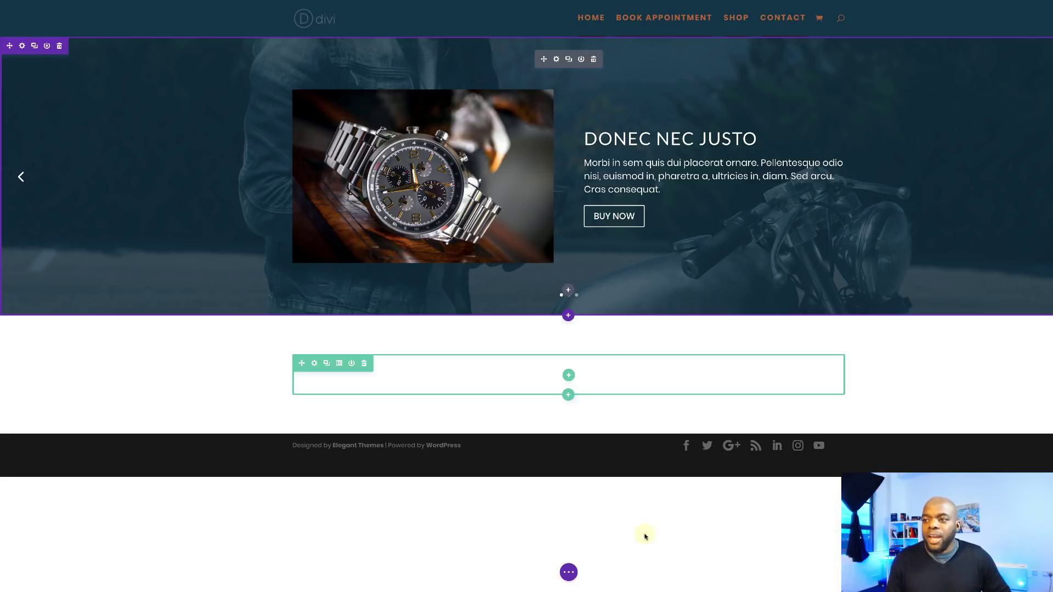
Step: Add the Page Settings custom CSS rule .et_pb_slide { height: 100vh; } and save it
left_click(568, 572)
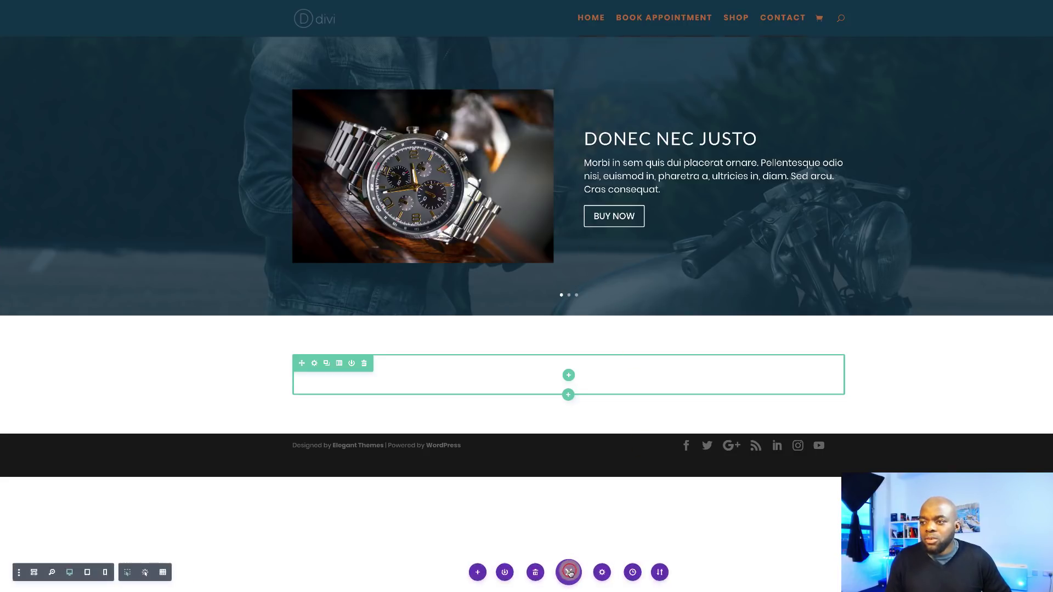
left_click(601, 572)
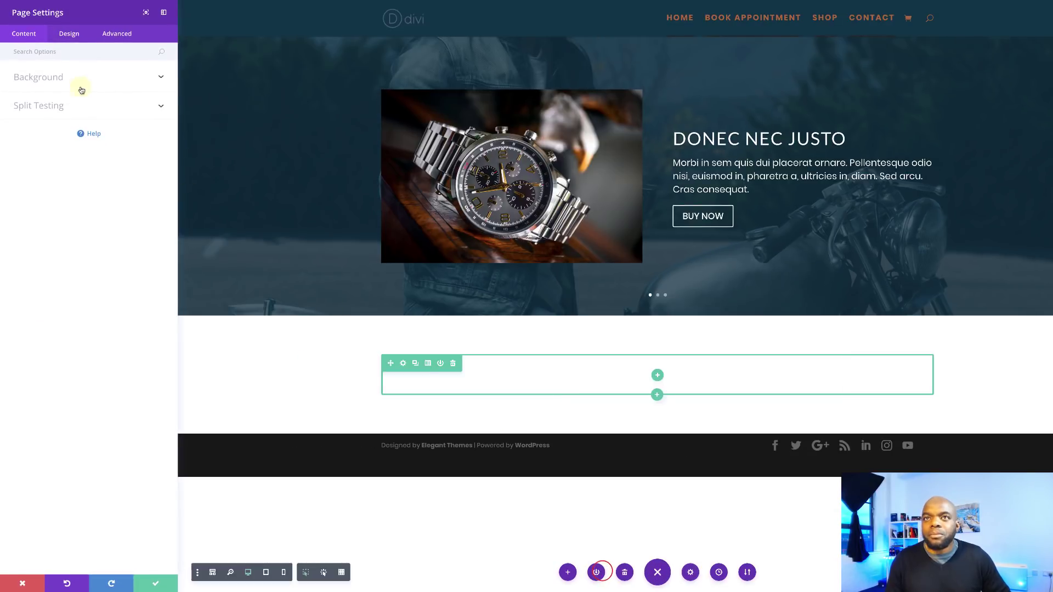
left_click(119, 35)
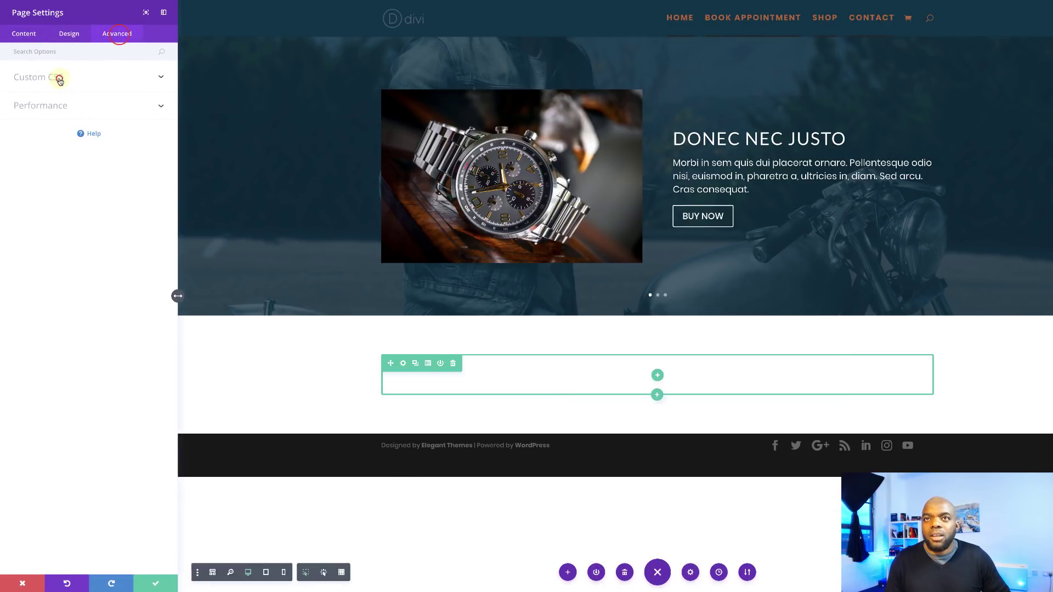
left_click(59, 78)
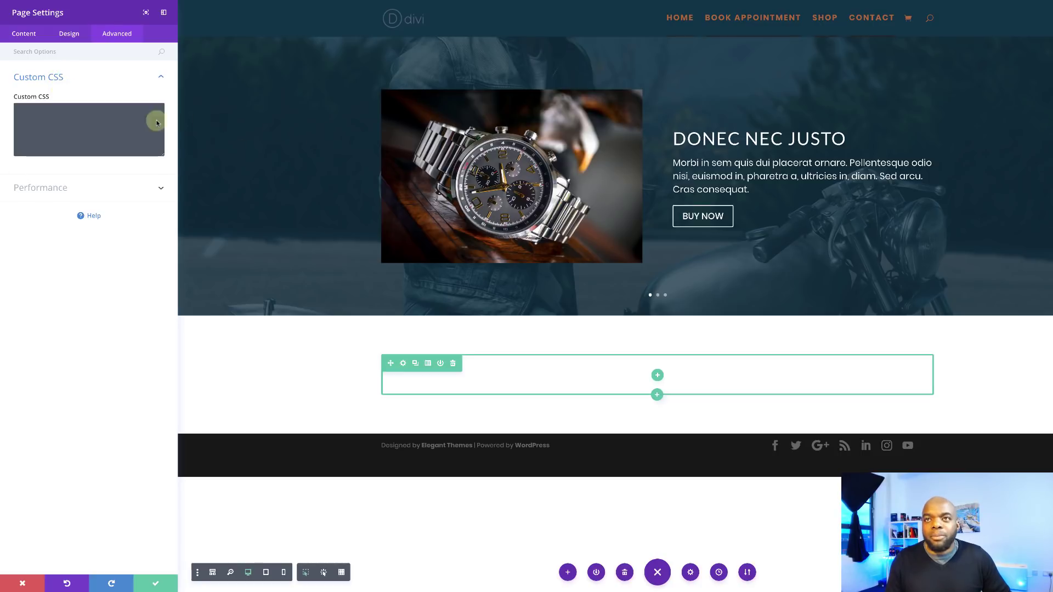
left_click(100, 121)
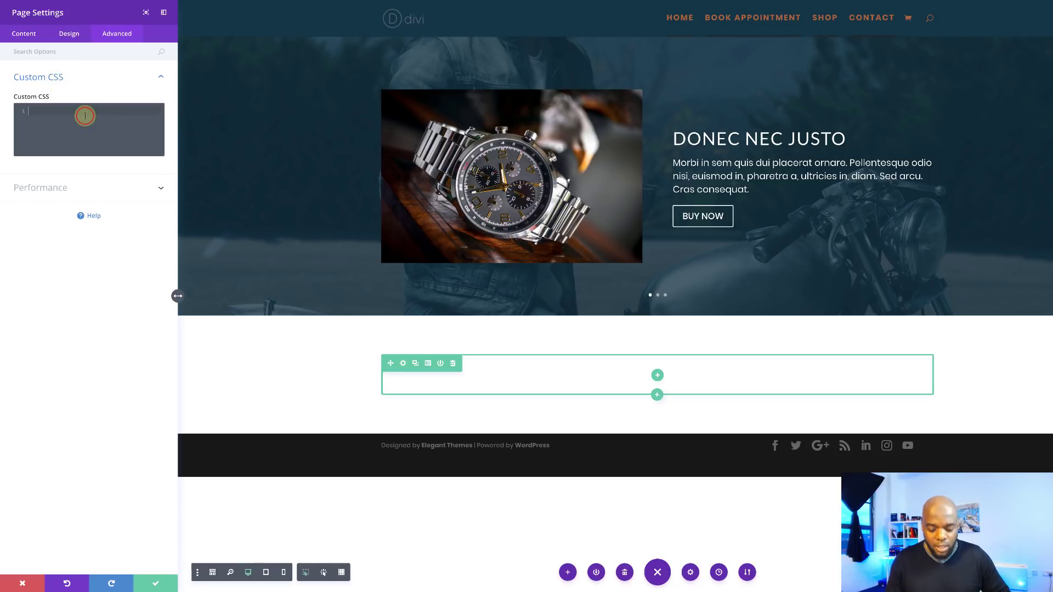
type(".et_pb_slide { height: 100vh; }")
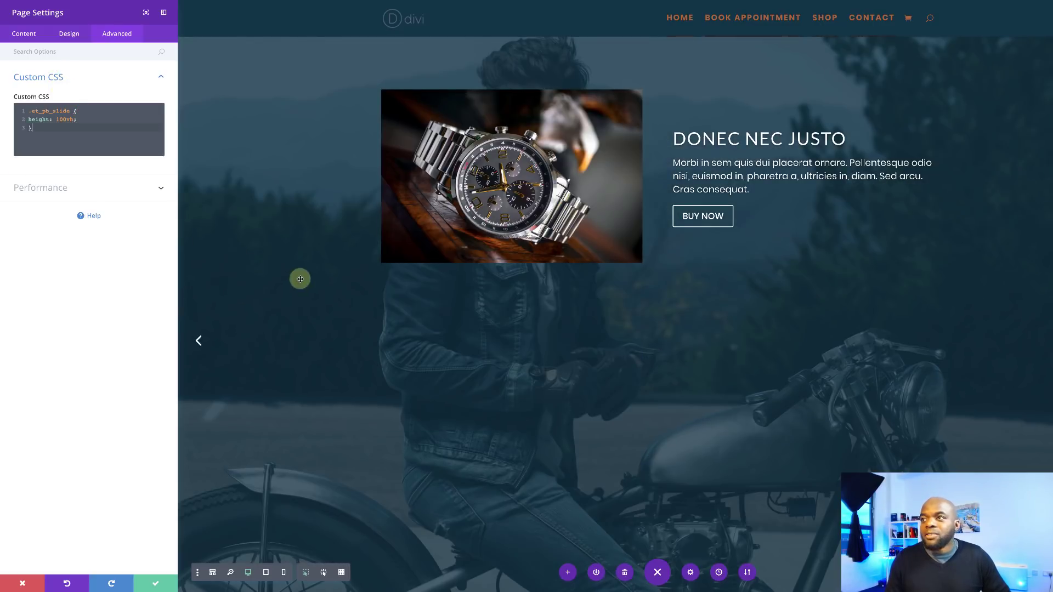
scroll(317, 329, "down", 4)
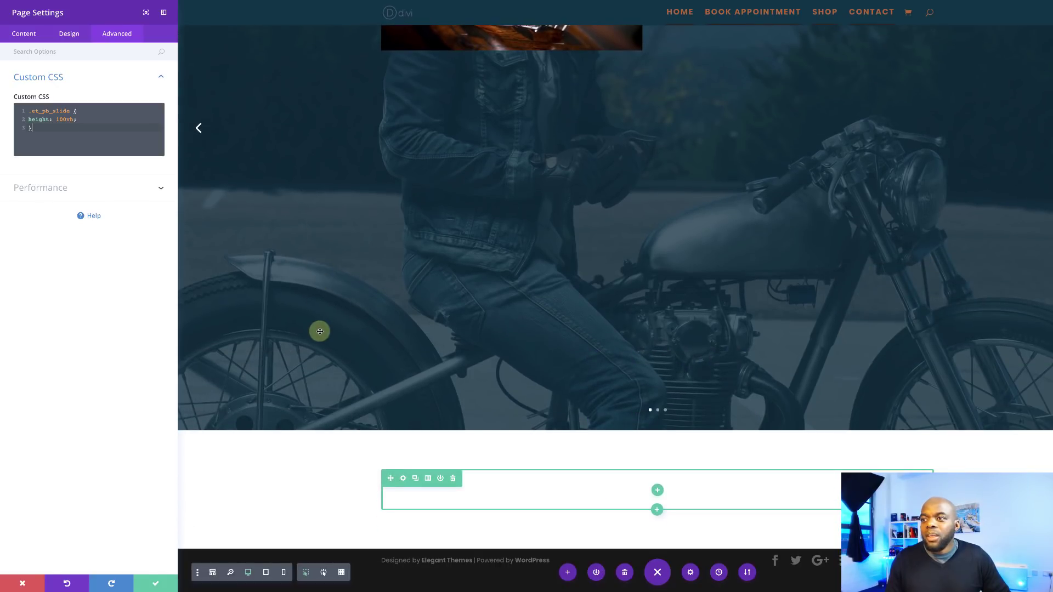
scroll(319, 331, "up", 4)
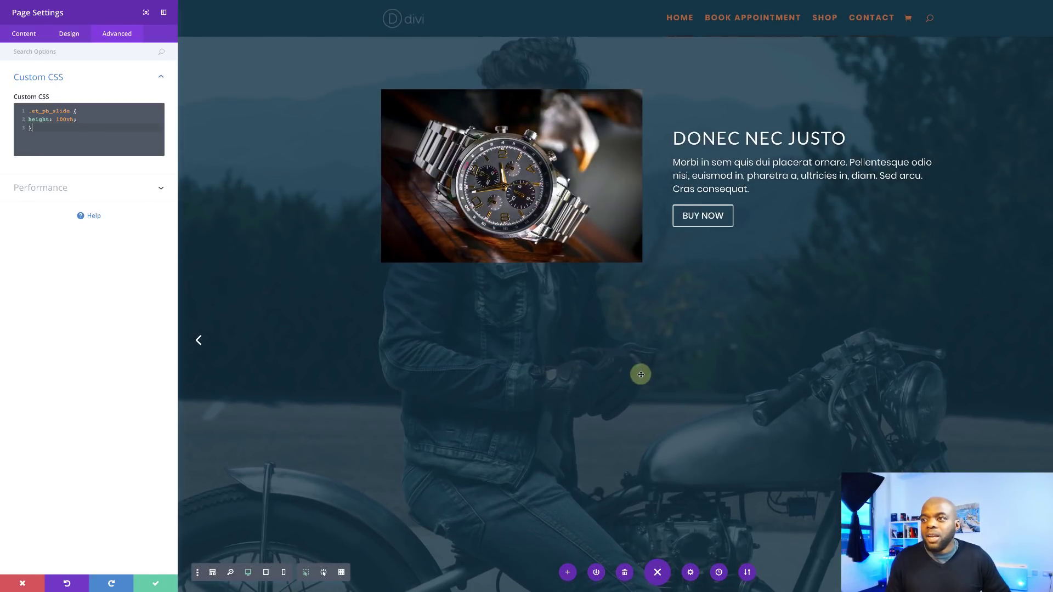
left_click(156, 584)
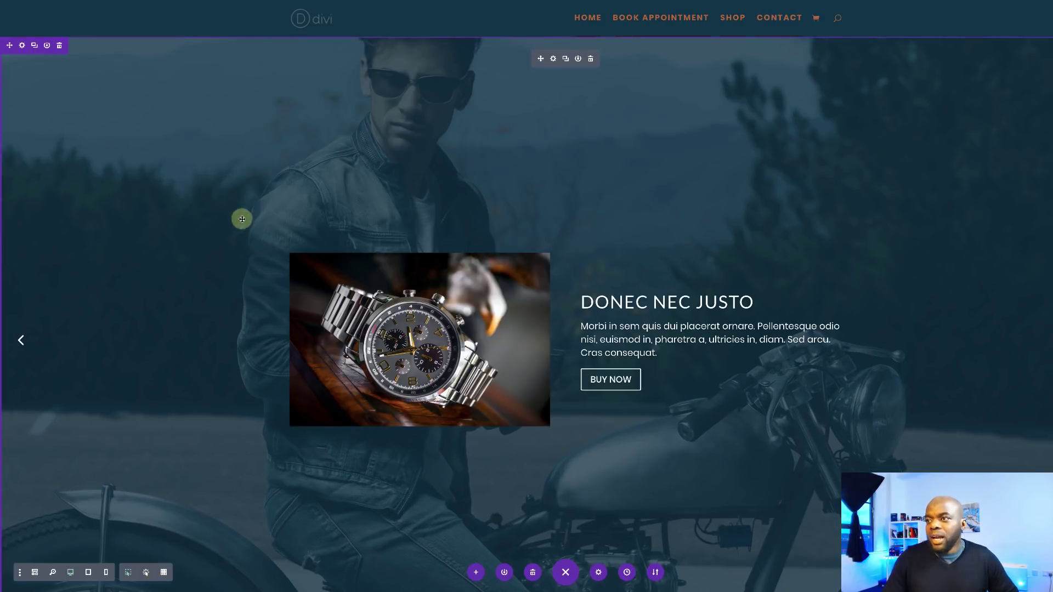
scroll(218, 263, "down", 2)
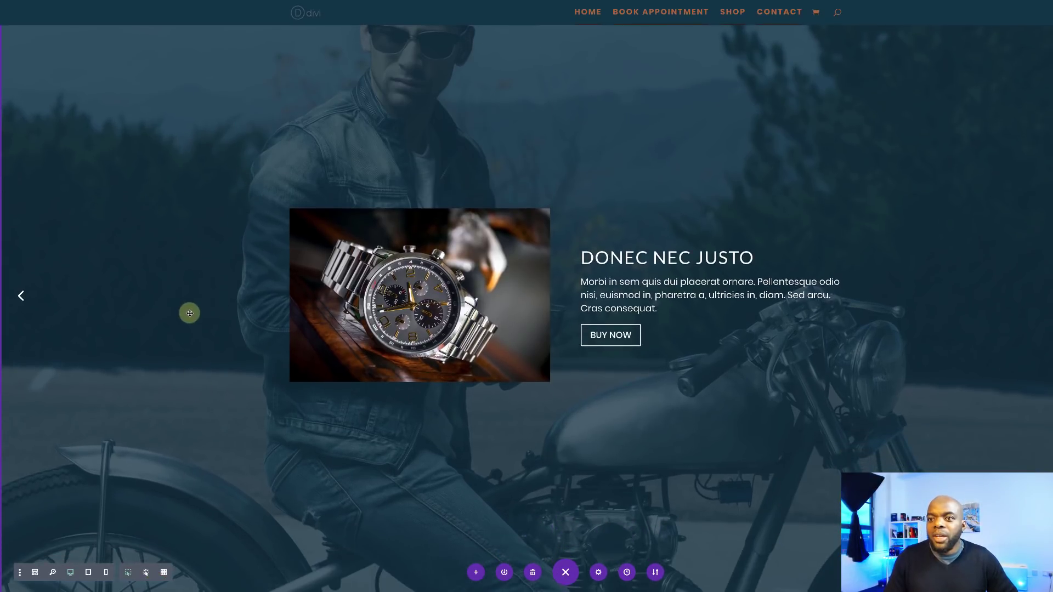
scroll(189, 313, "down", 2)
scroll(178, 322, "up", 3)
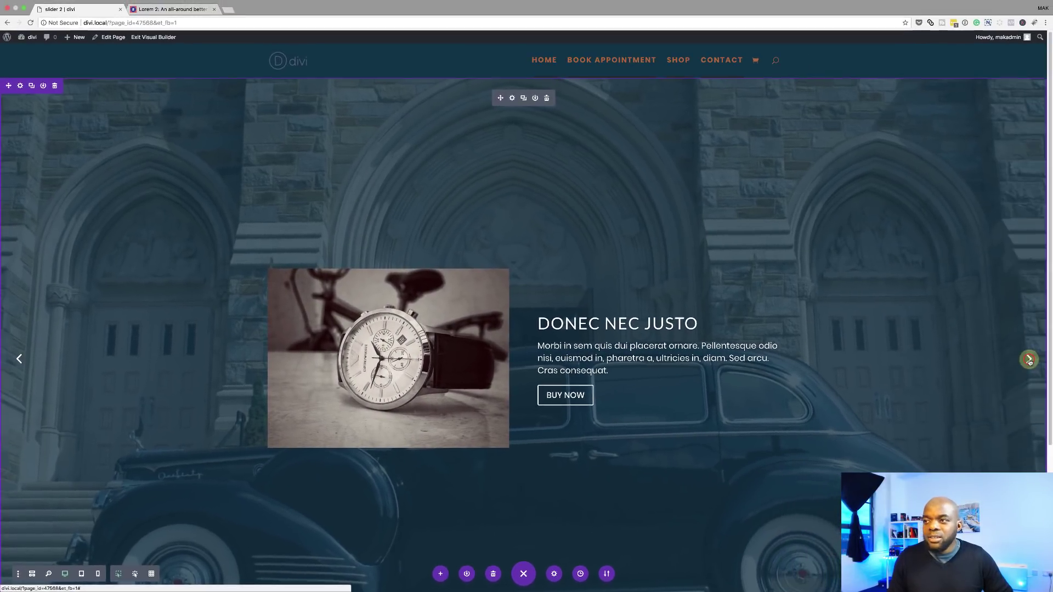
left_click(1029, 359)
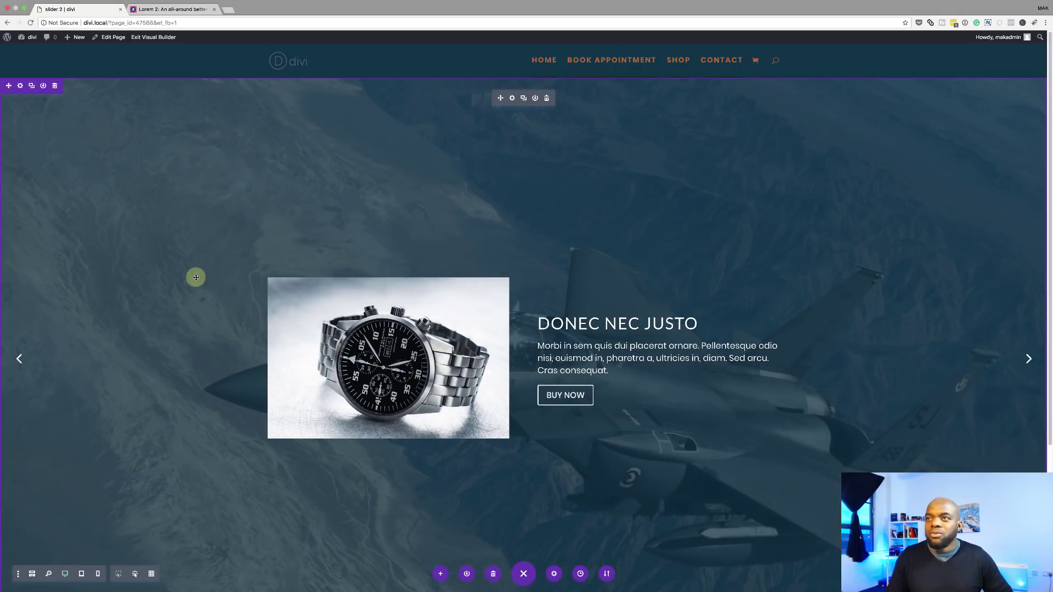
scroll(195, 274, "down", 3)
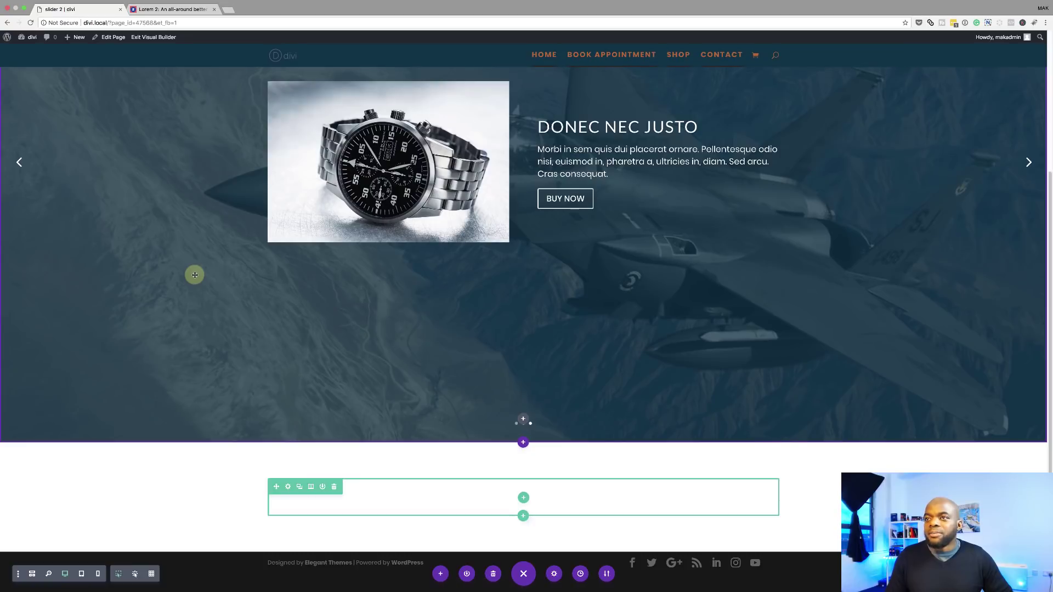
scroll(195, 275, "up", 3)
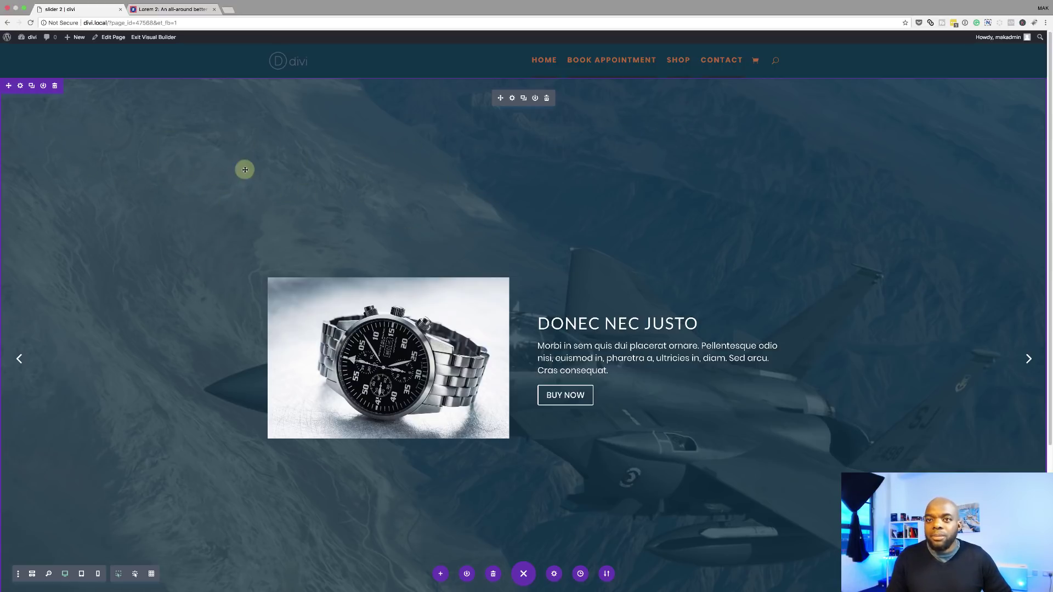
scroll(192, 241, "down", 5)
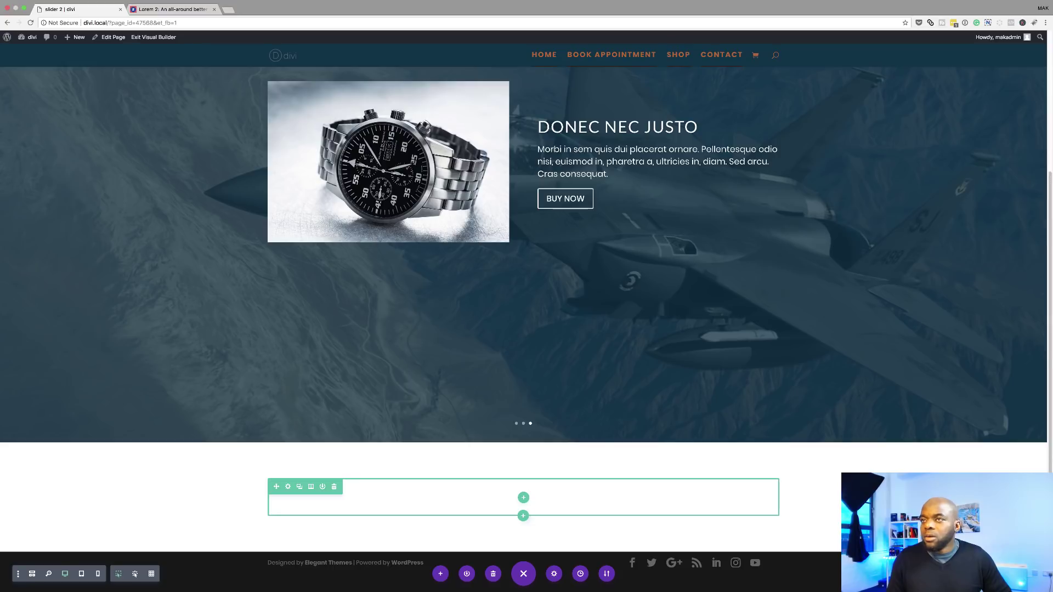
scroll(534, 332, "up", 4)
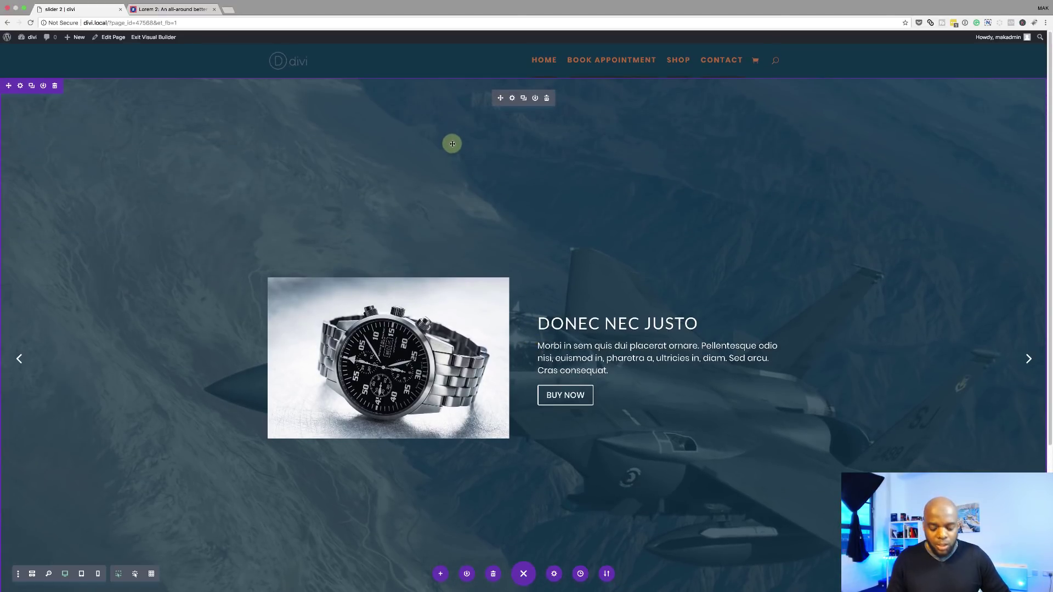
scroll(447, 142, "down", 4)
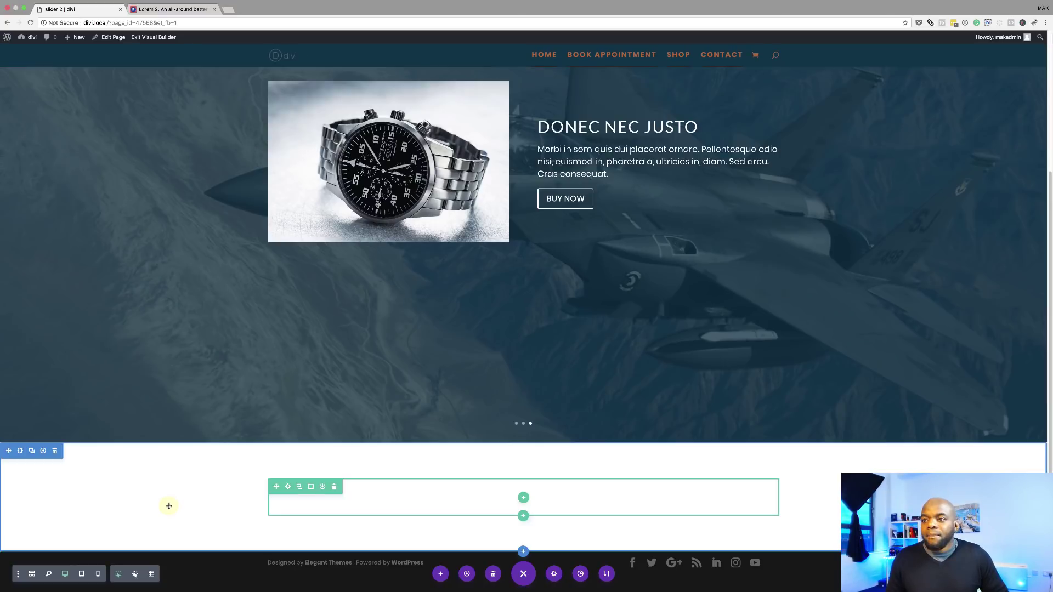
Step: Load the Simple Home Page layout from the Simple pack in the premade layout library
left_click(442, 573)
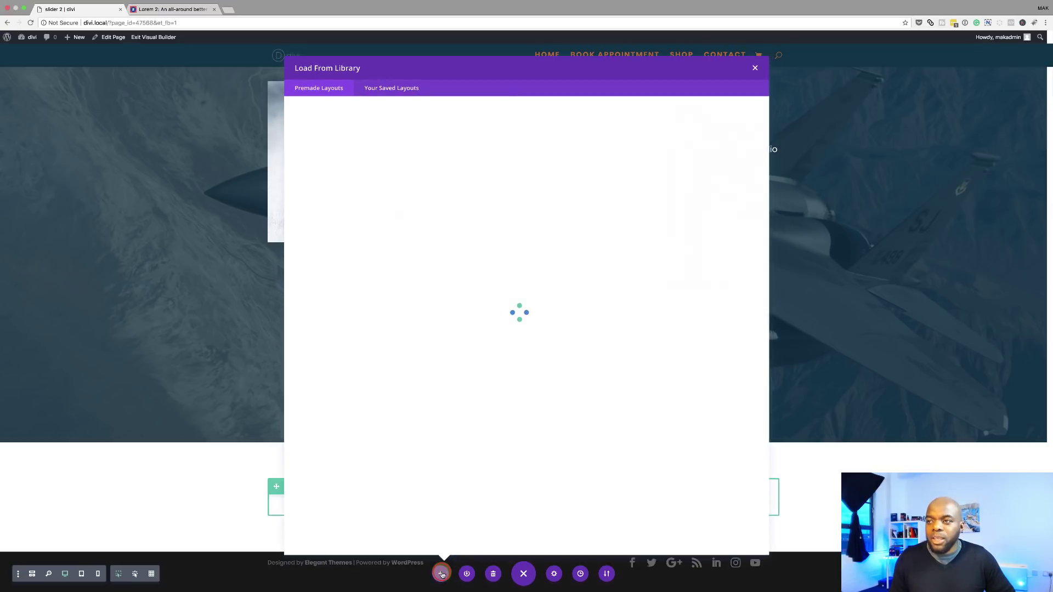
scroll(624, 382, "down", 5)
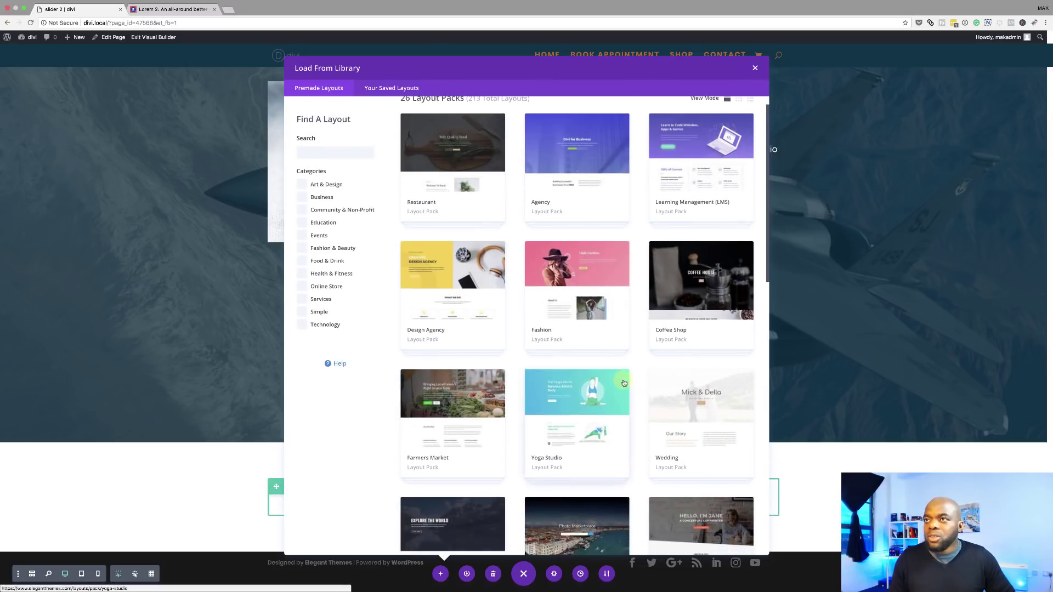
scroll(623, 383, "down", 12)
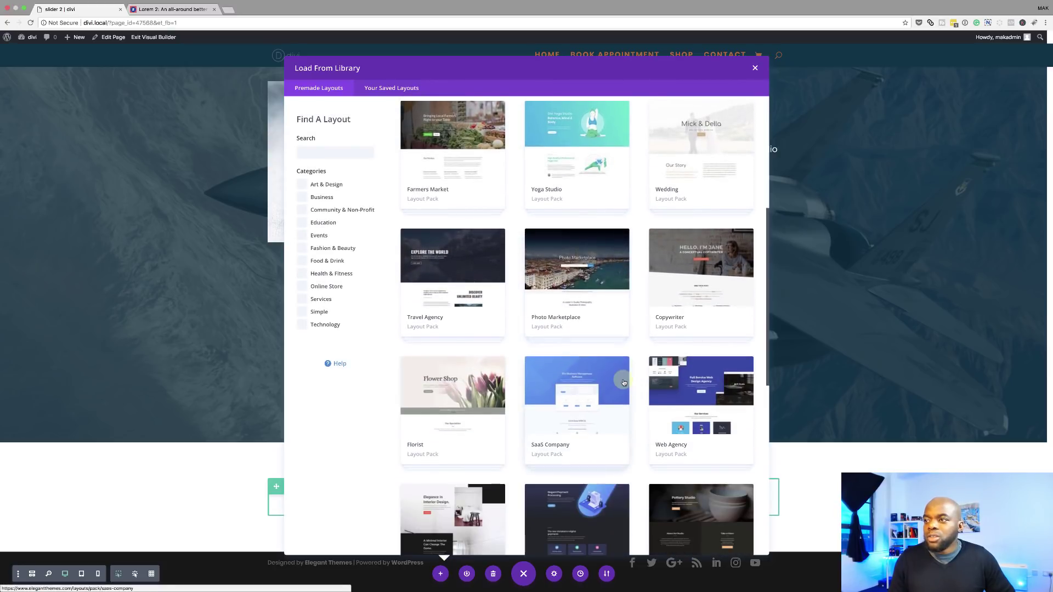
left_click(568, 378)
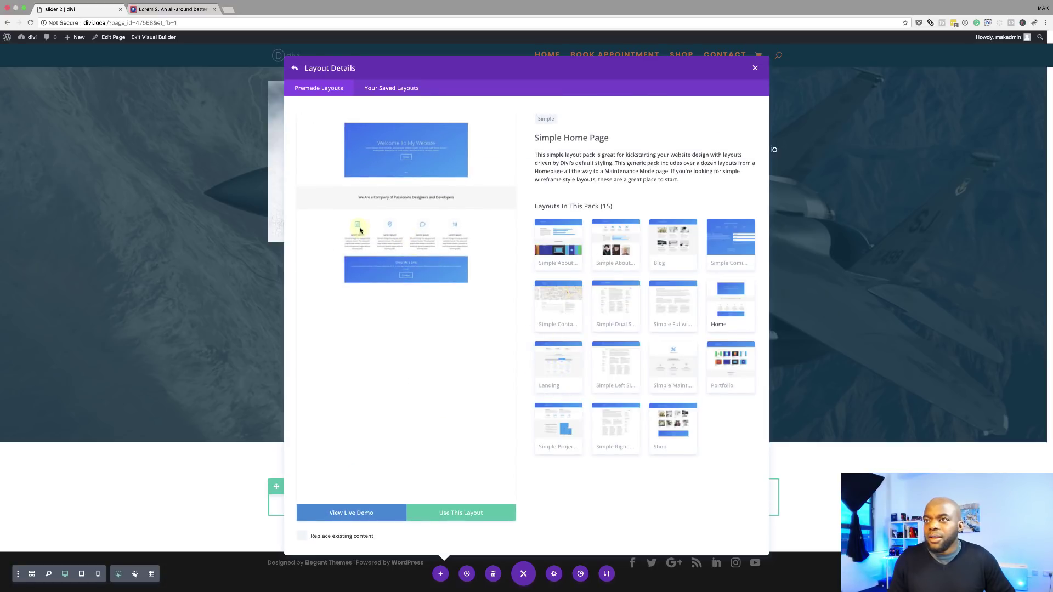
left_click(470, 513)
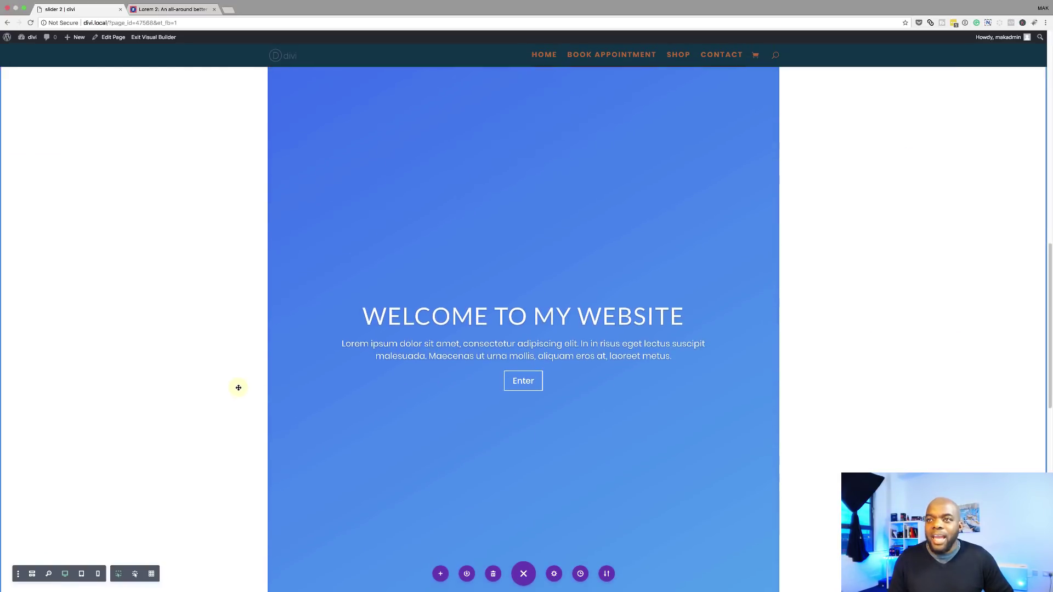
Step: Delete the empty section and the blue Welcome slider section below the watch slider
scroll(238, 387, "up", 10)
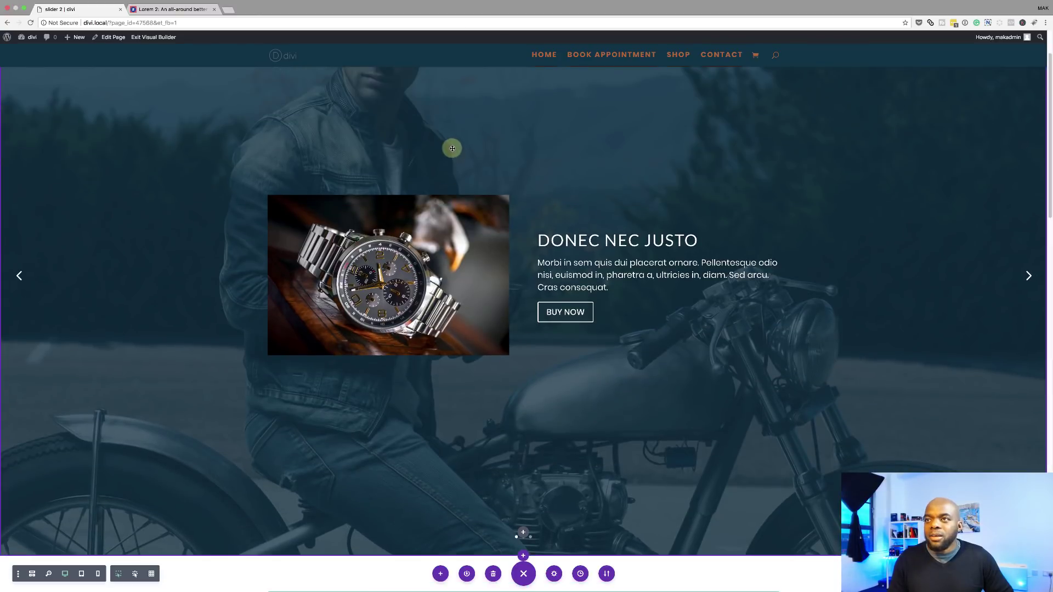
scroll(427, 362, "down", 5)
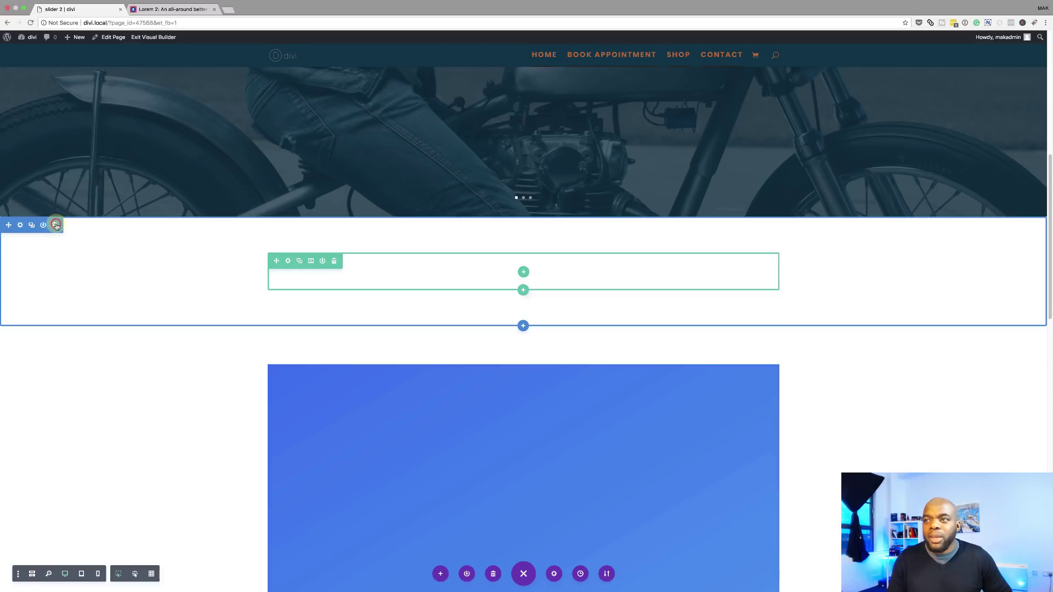
left_click(55, 226)
left_click(55, 227)
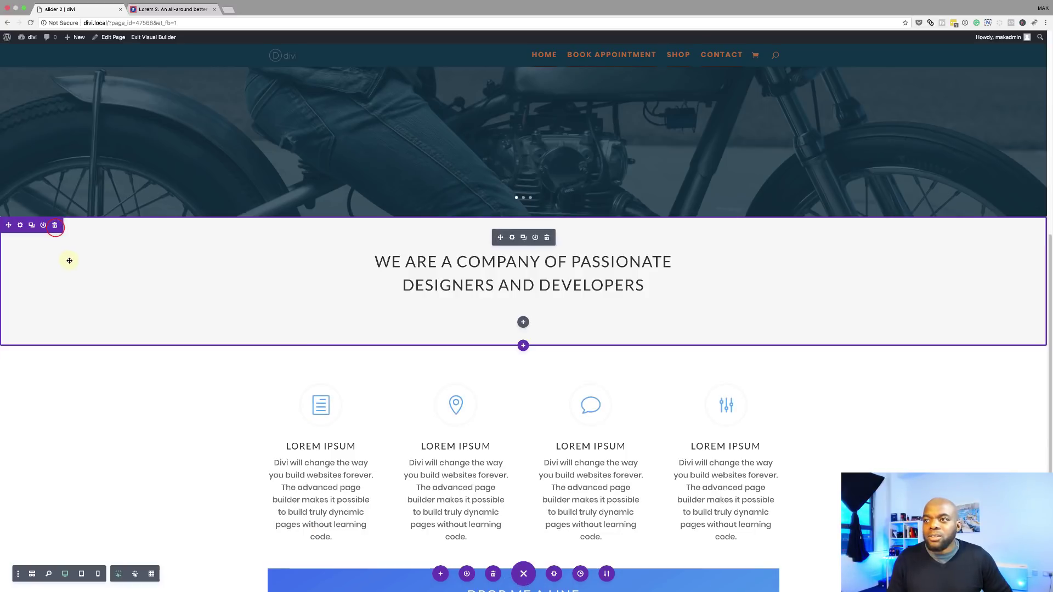
scroll(191, 365, "down", 3)
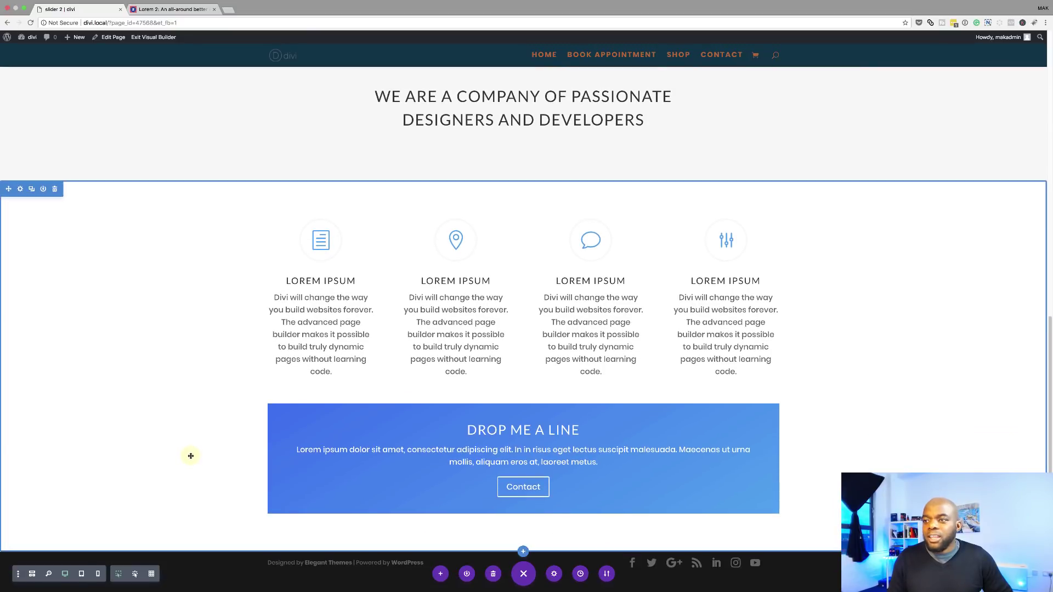
scroll(625, 318, "up", 2)
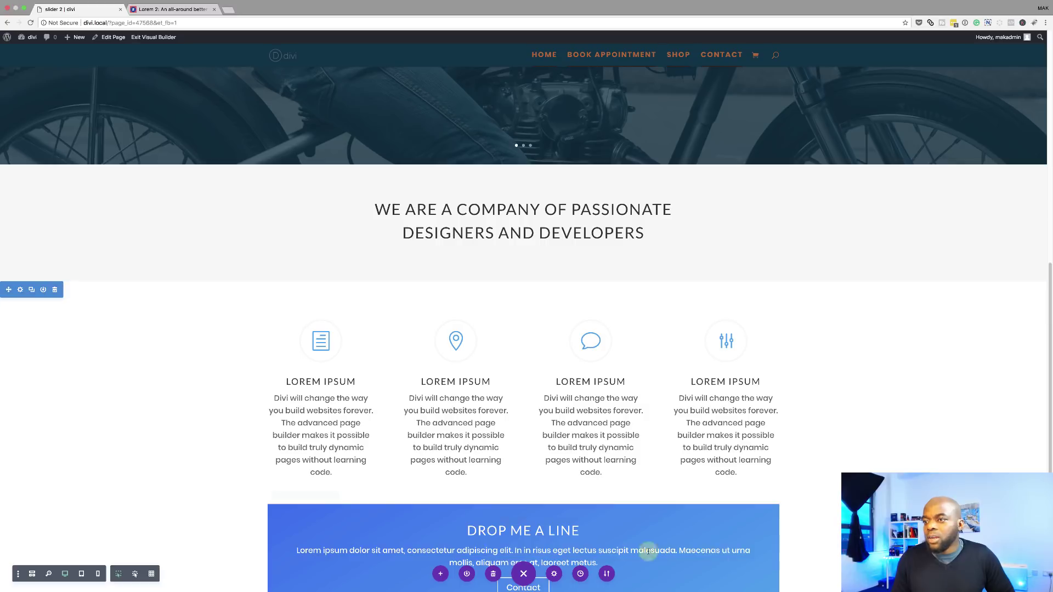
scroll(636, 507, "down", 2)
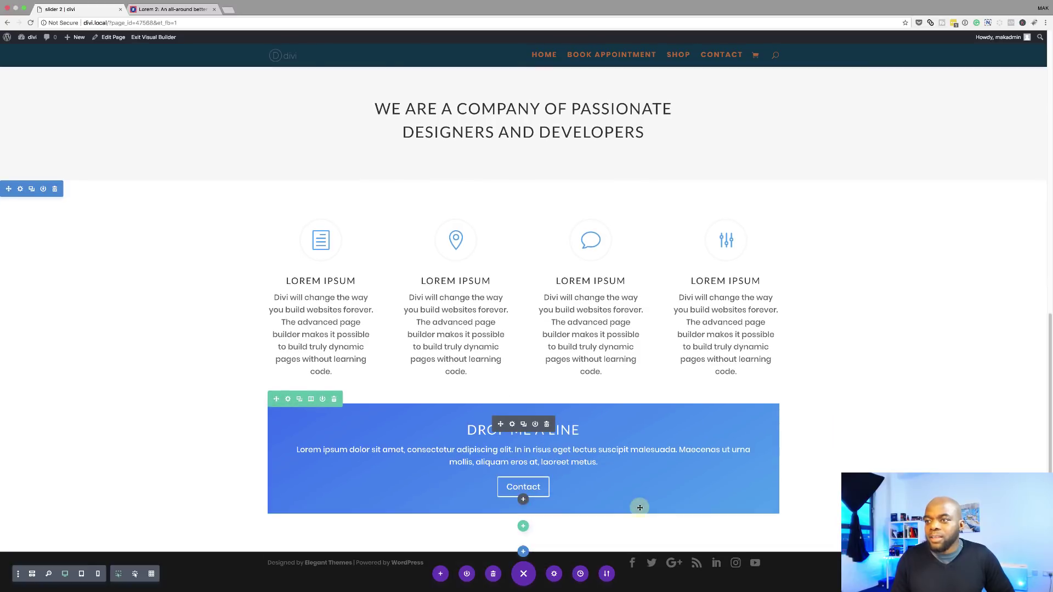
Step: Give the CTA a maroon-red to dark navy #003347 gradient background and save
left_click(513, 425)
left_click(54, 357)
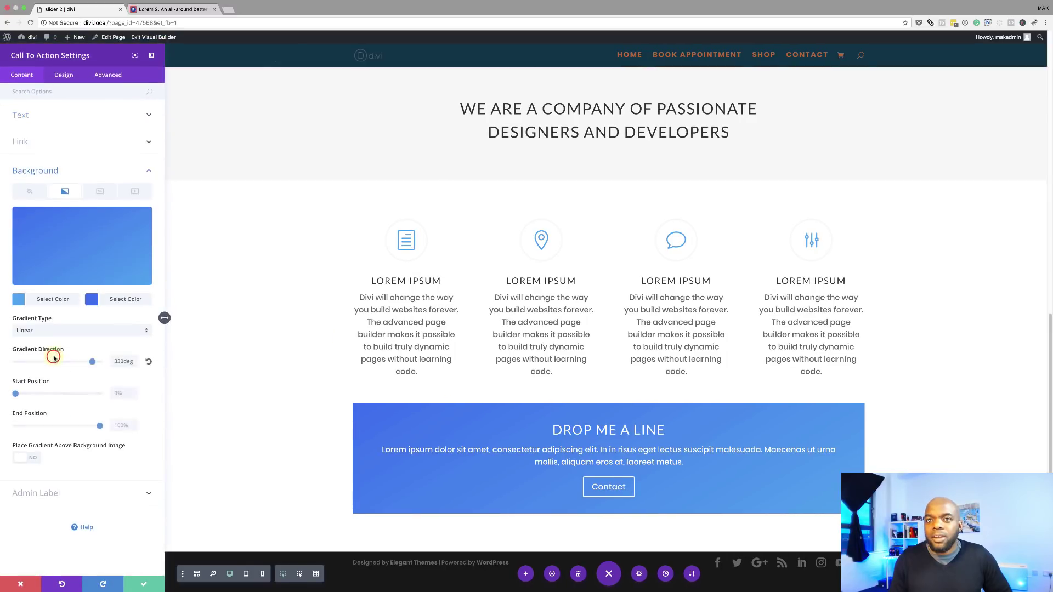
left_click(92, 300)
left_click(90, 285)
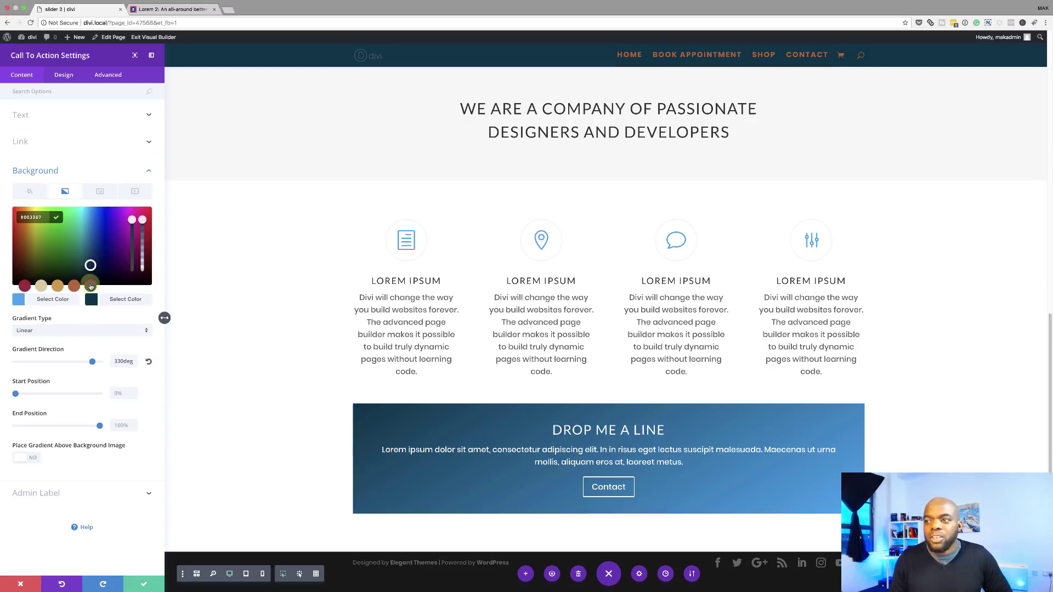
left_click(18, 299)
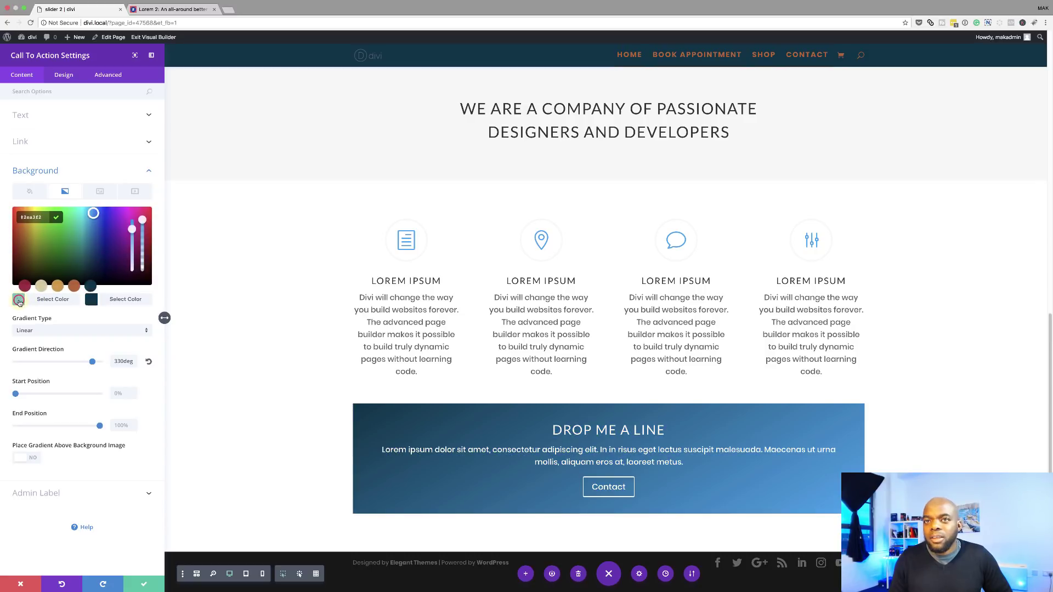
left_click(24, 286)
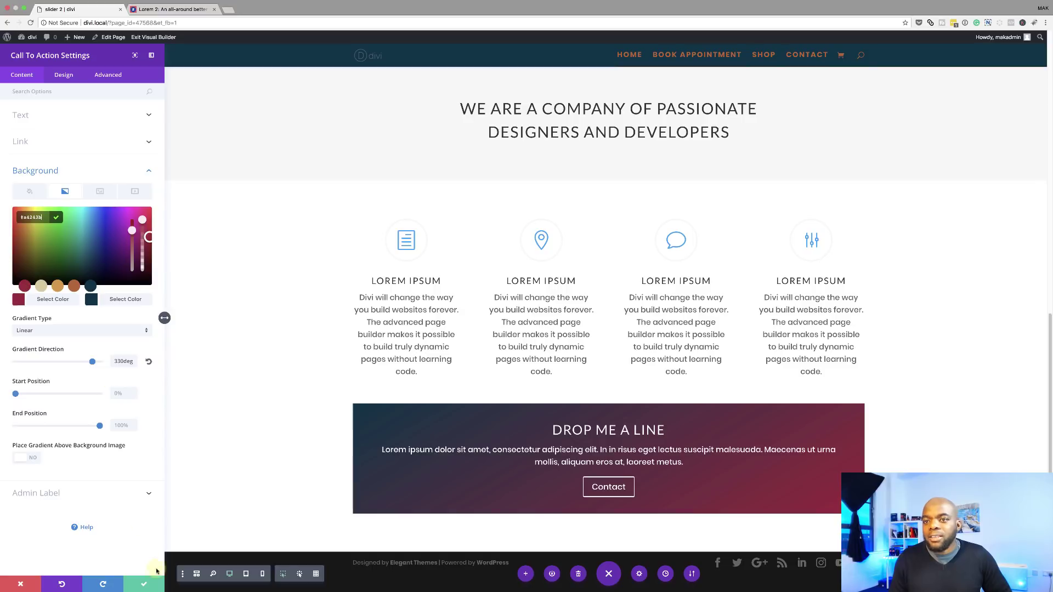
left_click(143, 584)
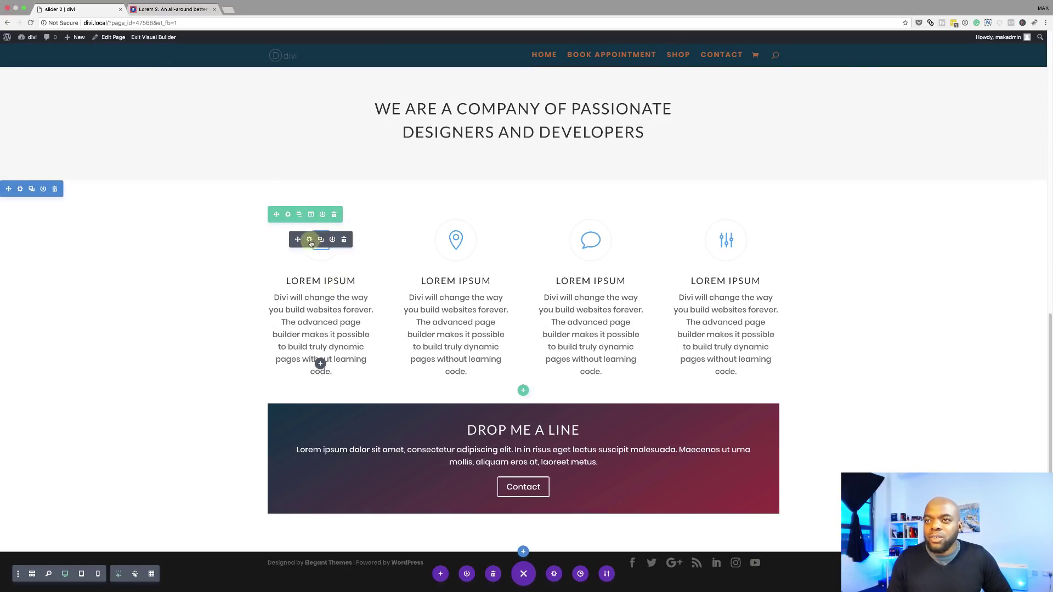
Step: Make the first blurb's icon copper orange #bd632f and save
left_click(310, 240)
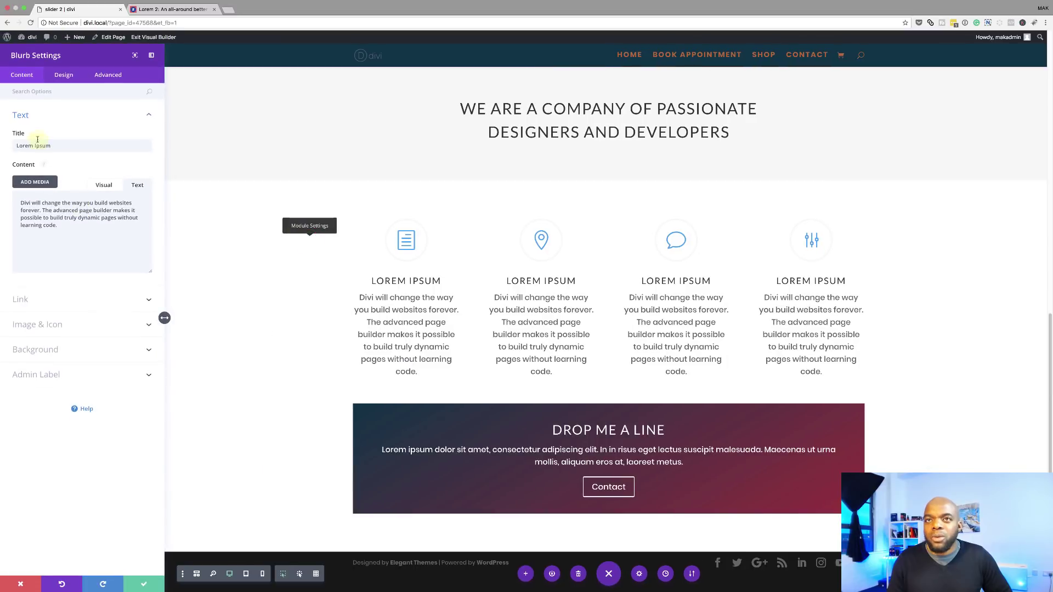
left_click(64, 75)
left_click(51, 118)
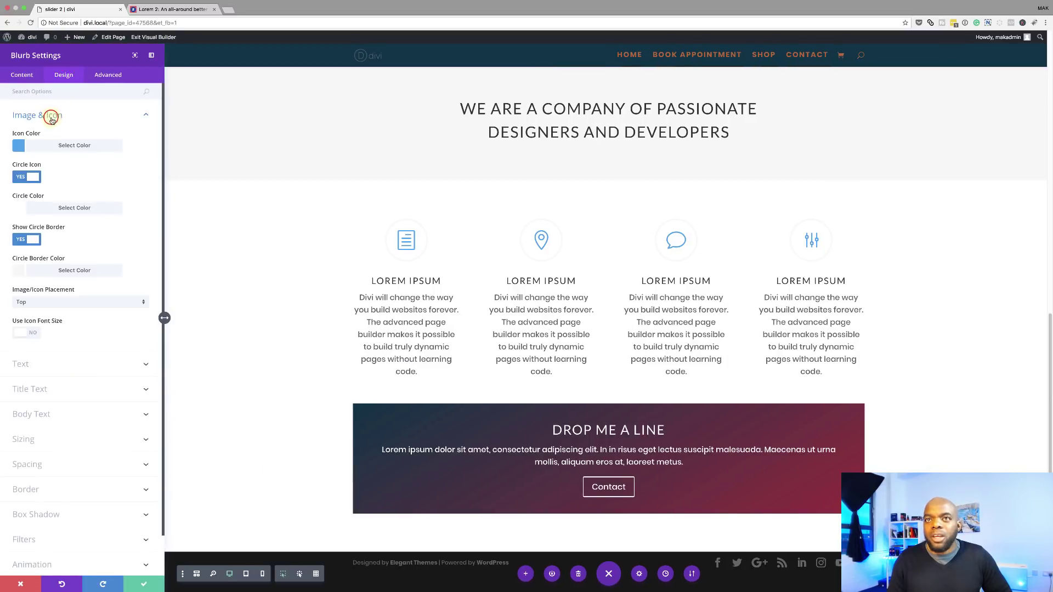
left_click(20, 147)
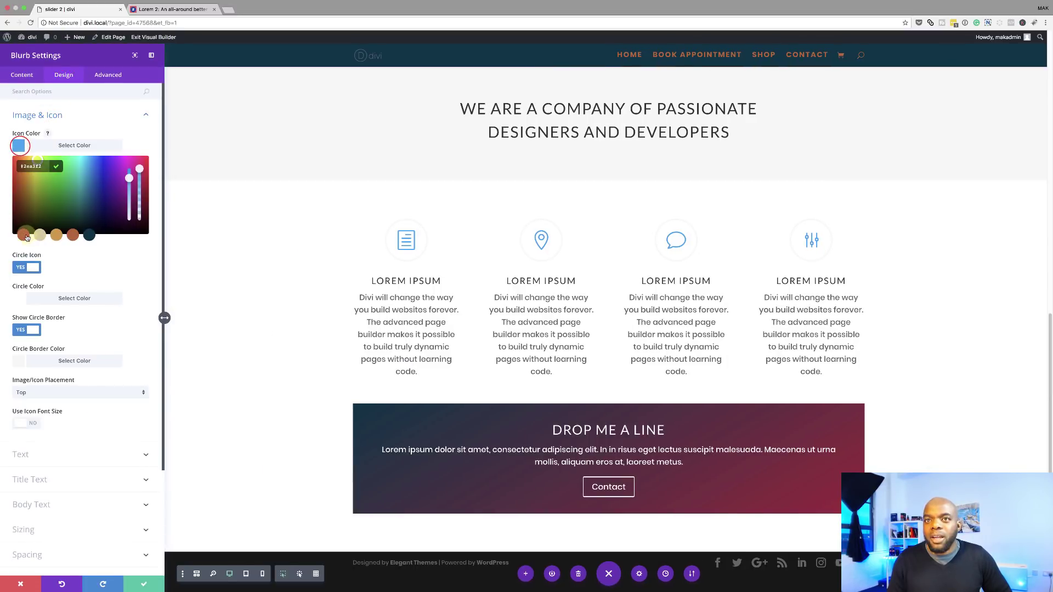
left_click(73, 235)
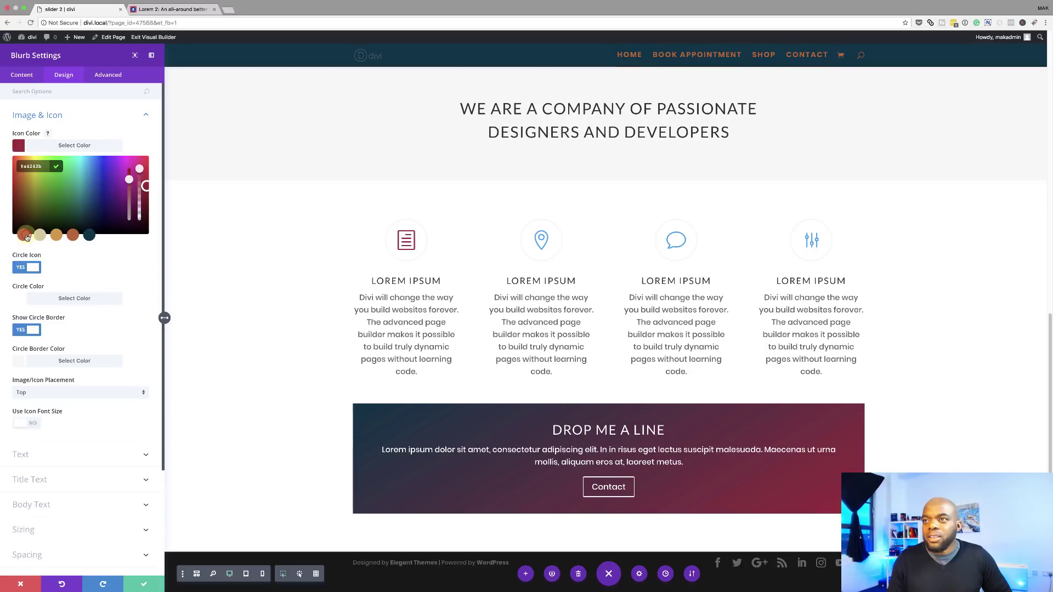
left_click(144, 586)
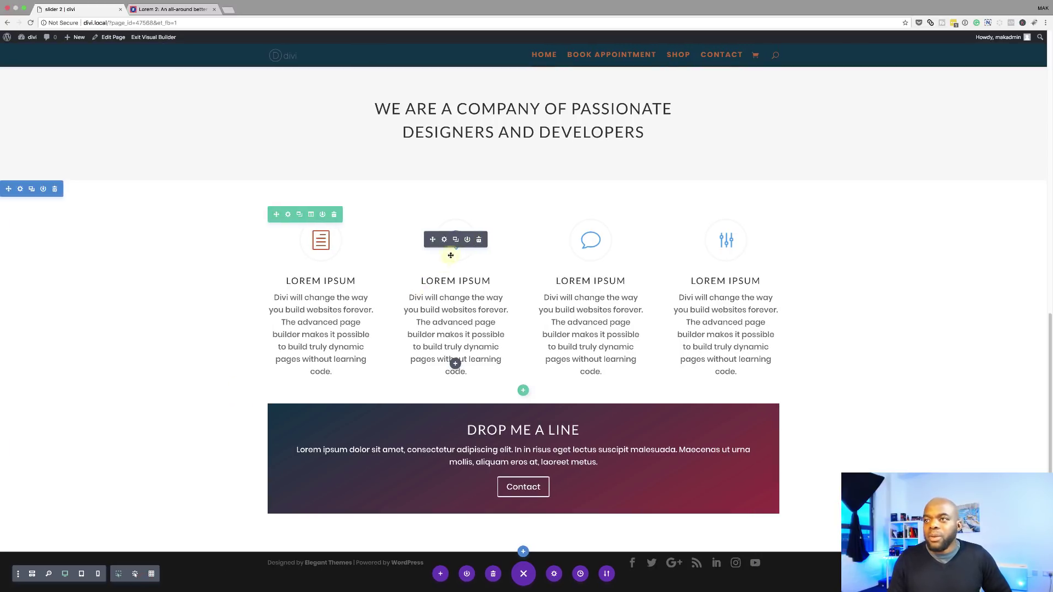
Step: Apply the copper #bd632f preset to the pin blurb icon and save
left_click(445, 239)
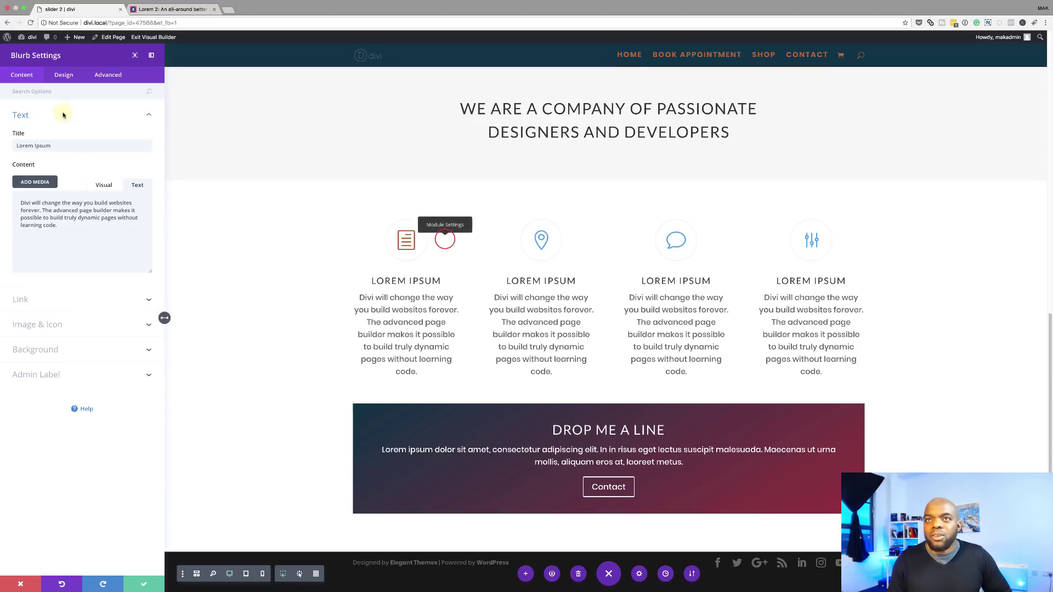
left_click(63, 75)
left_click(52, 119)
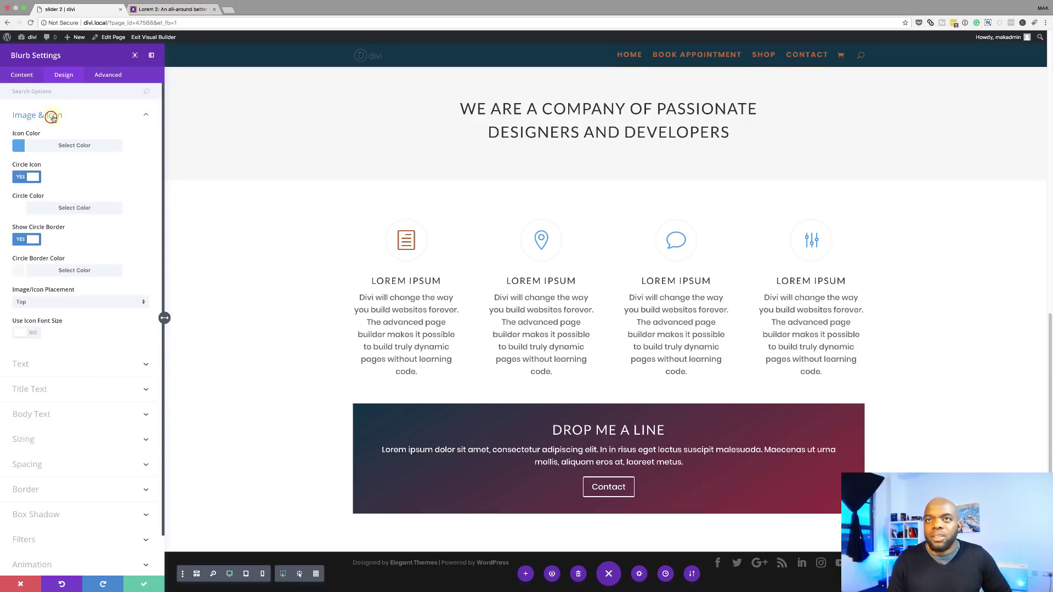
left_click(18, 148)
left_click(73, 235)
left_click(144, 586)
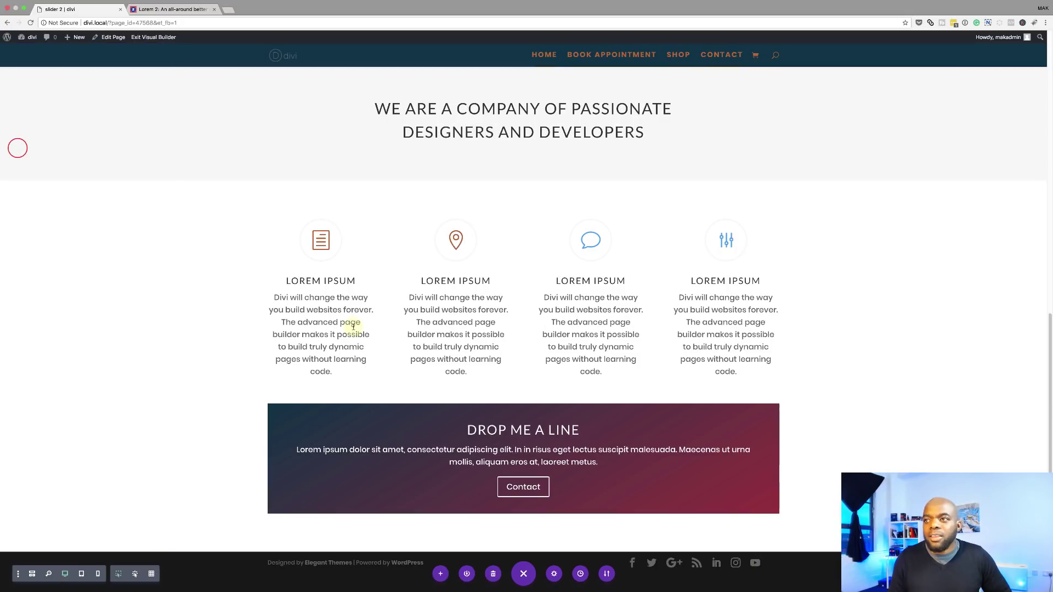
Step: Make the speech-bubble blurb icon copper #bd632f and save
left_click(574, 224)
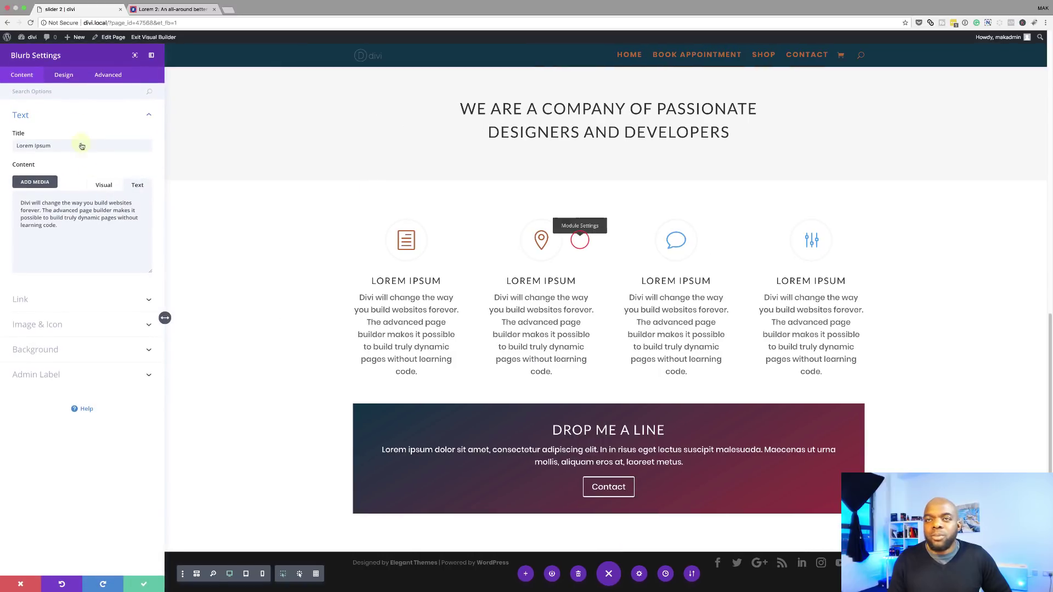
left_click(64, 75)
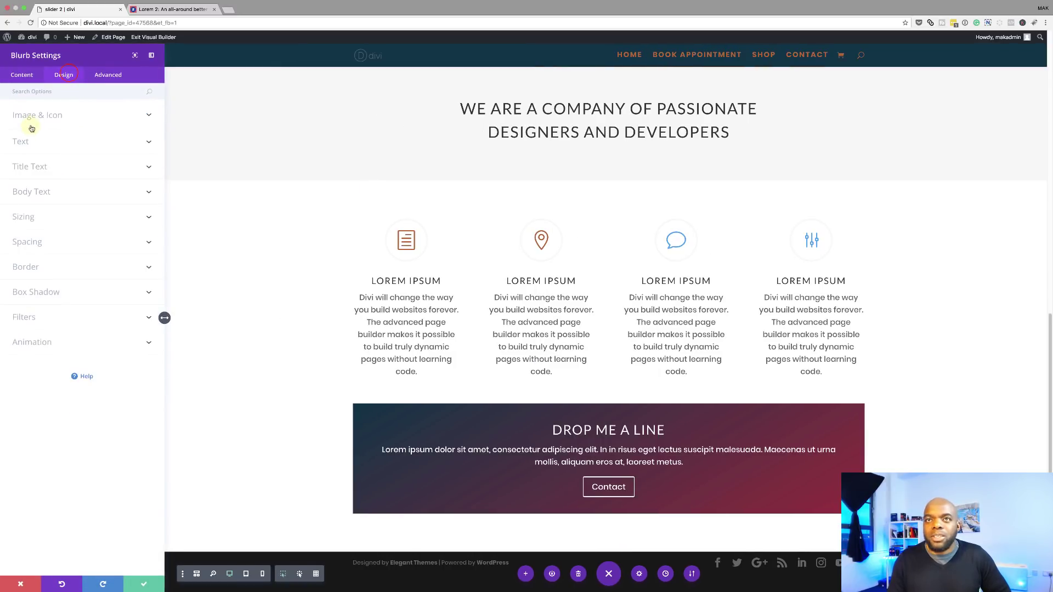
left_click(48, 115)
left_click(18, 145)
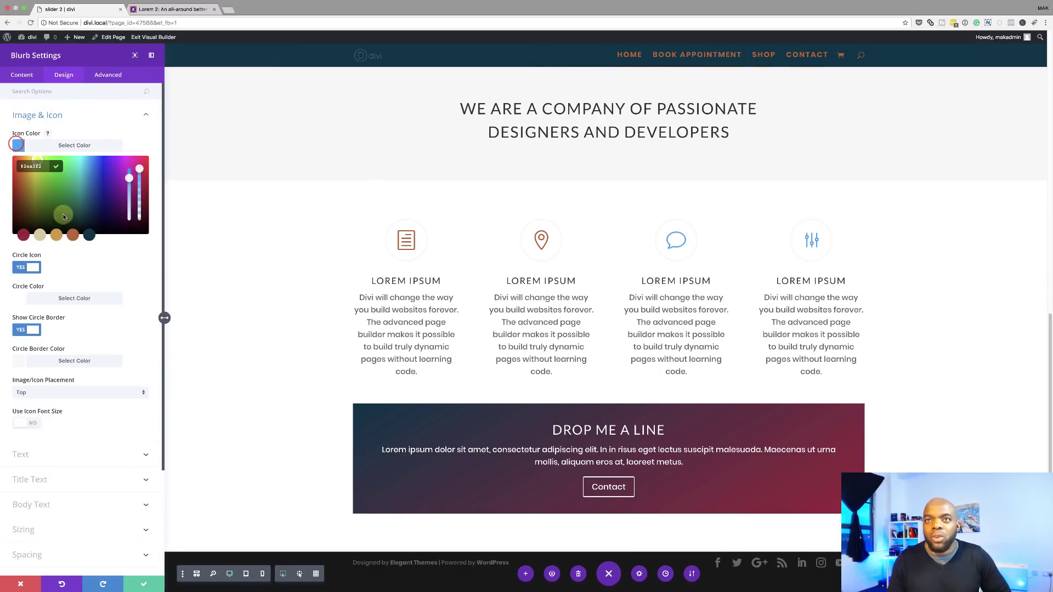
left_click(145, 583)
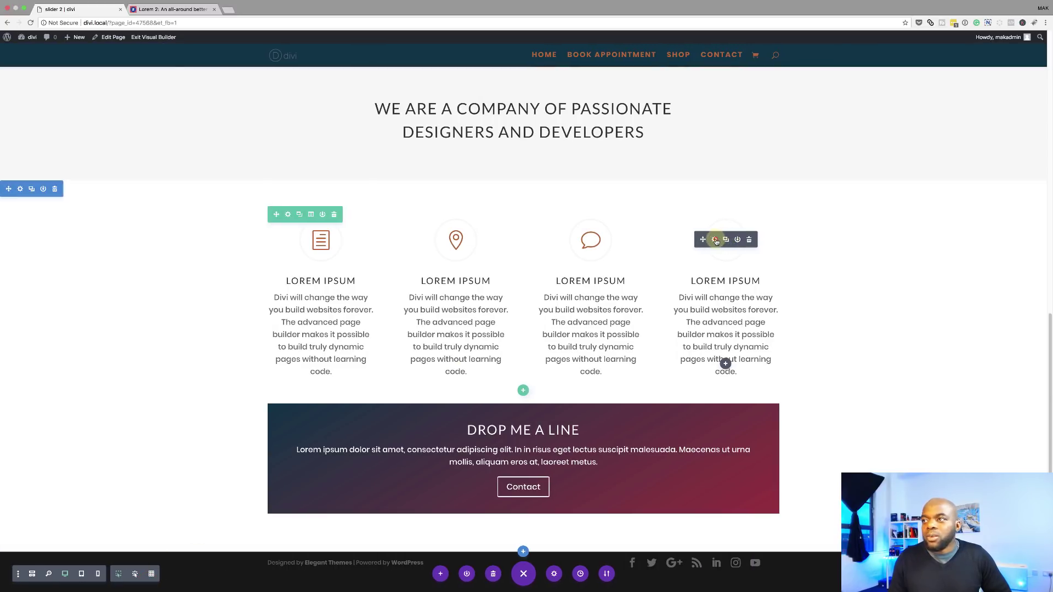
Step: Set the sliders blurb icon colour to copper #bd632f and save
left_click(715, 239)
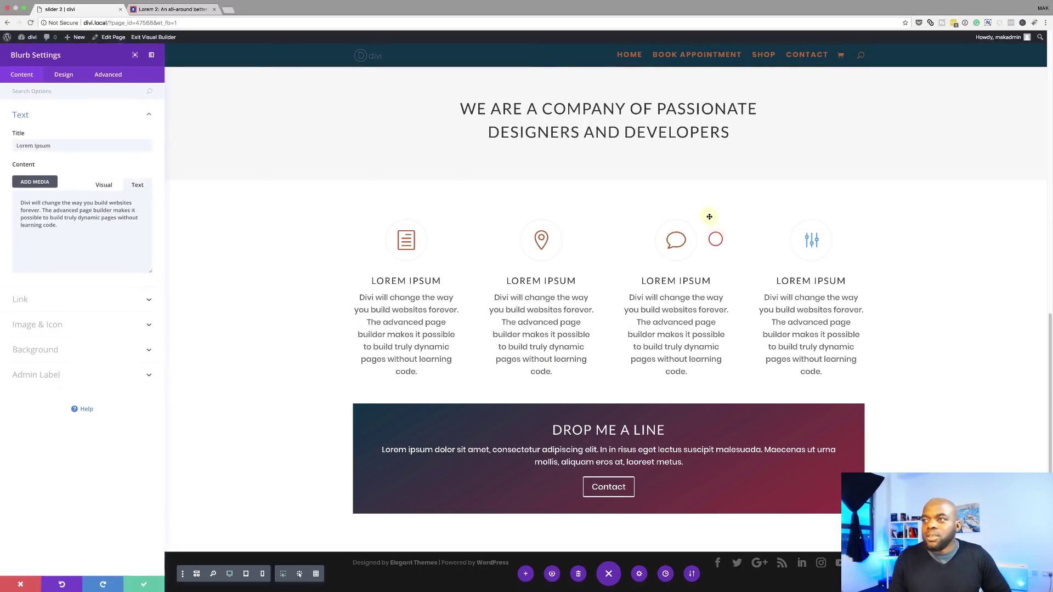
left_click(65, 75)
left_click(46, 113)
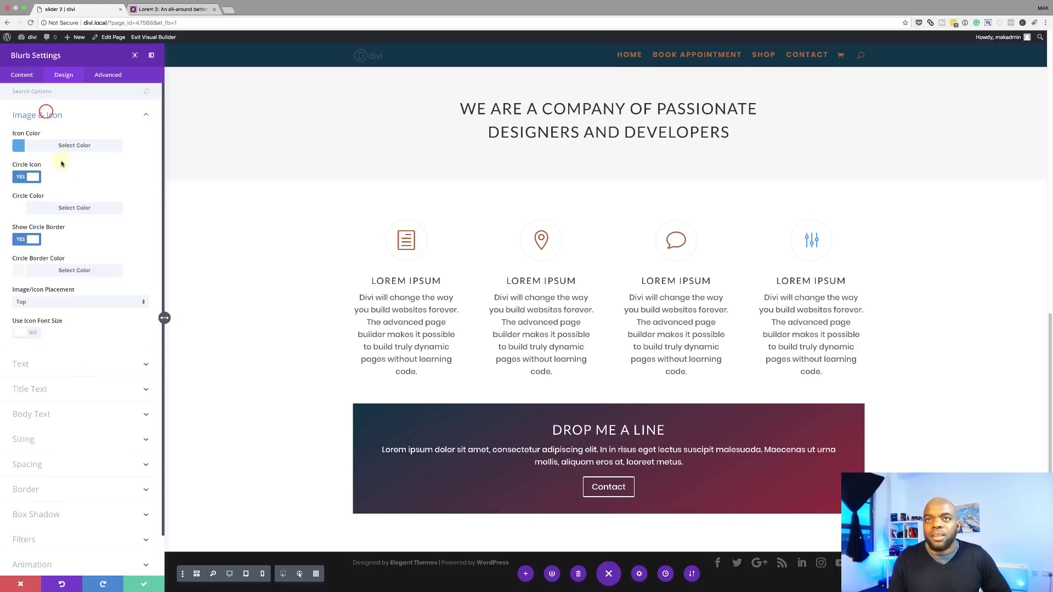
left_click(18, 146)
left_click(73, 235)
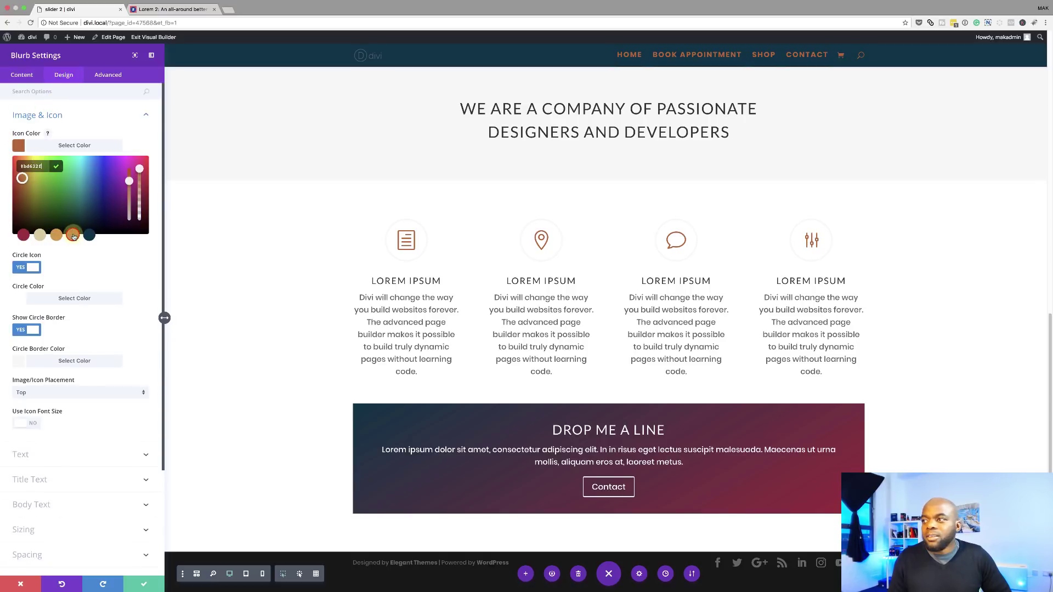
left_click(145, 587)
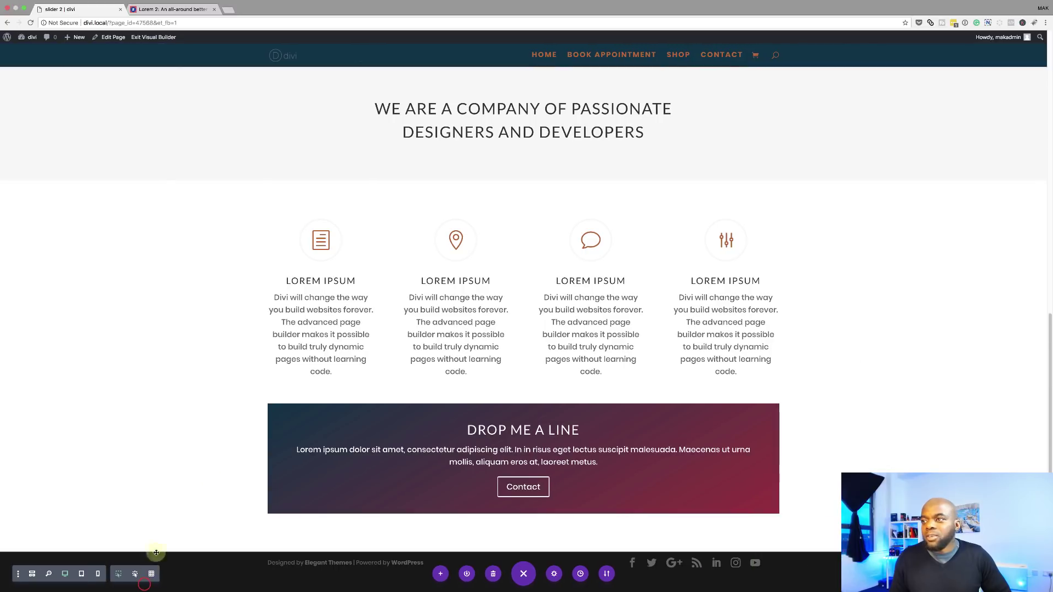
scroll(218, 271, "up", 5)
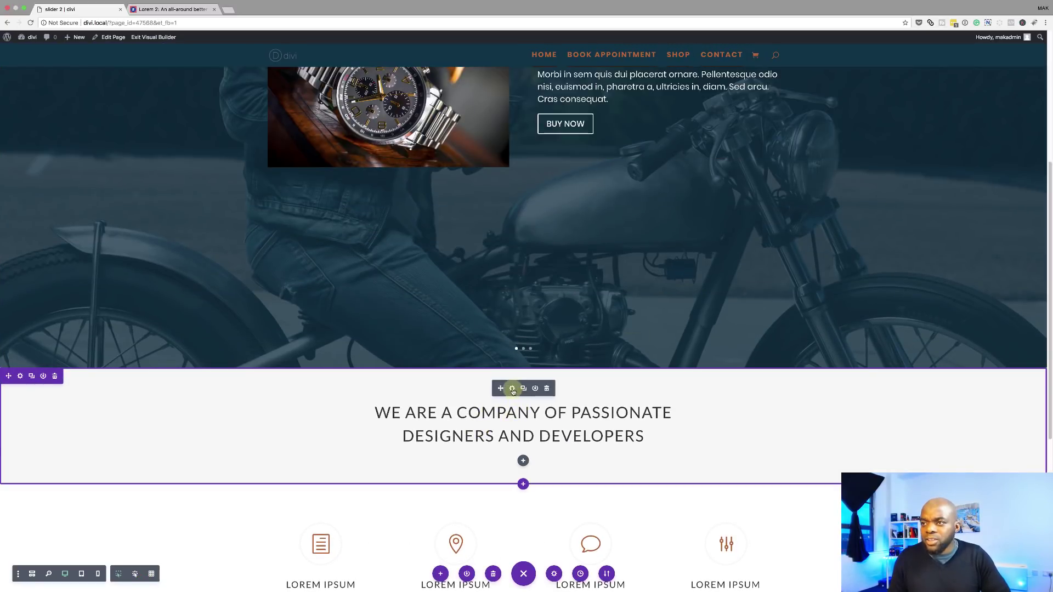
Step: Set the Fullwidth Header title text colour to copper #bd632f and save
left_click(512, 388)
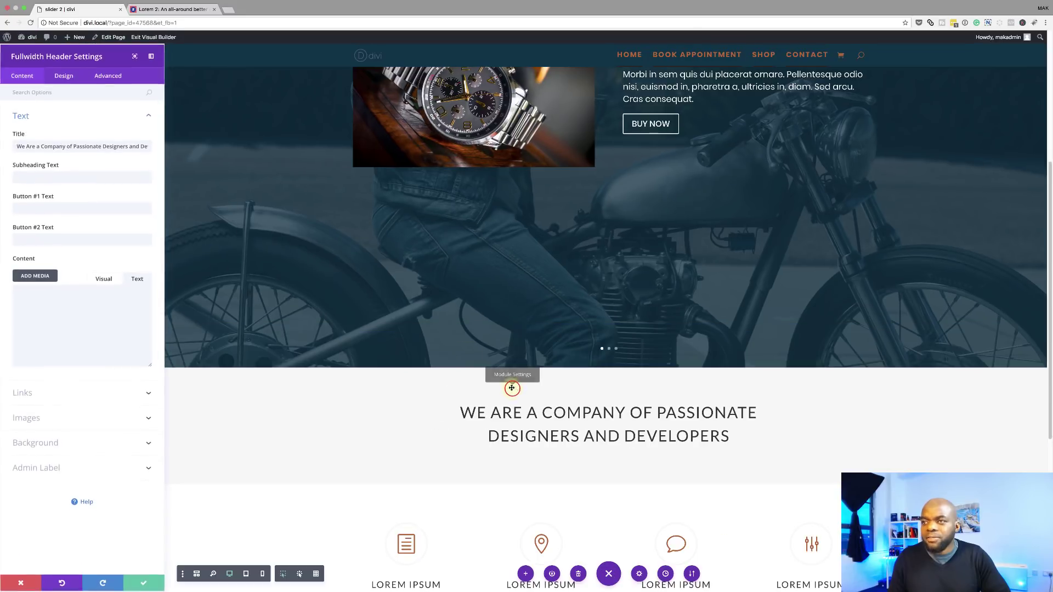
left_click(65, 76)
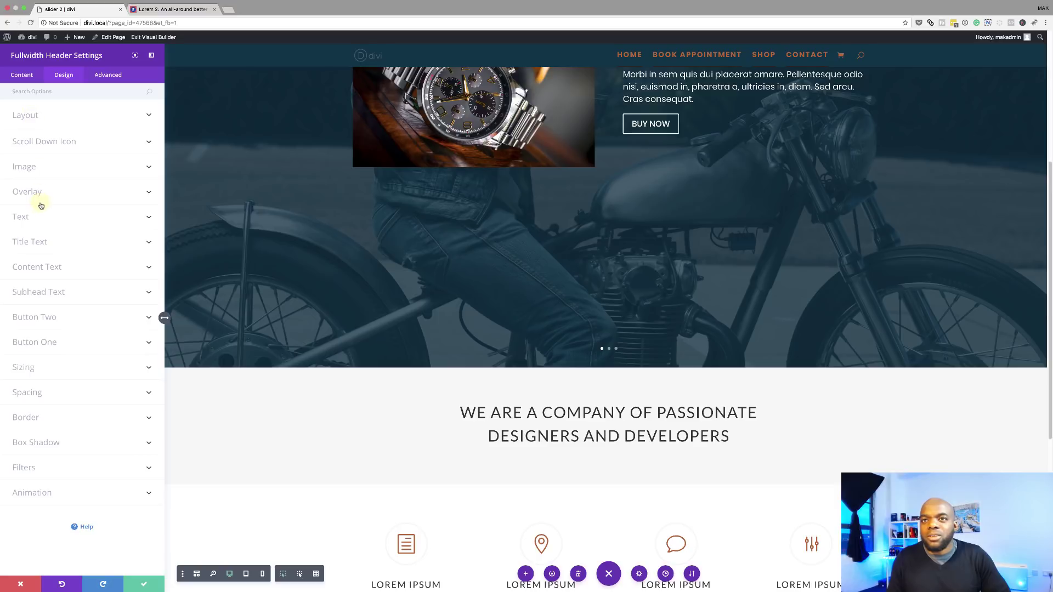
left_click(22, 217)
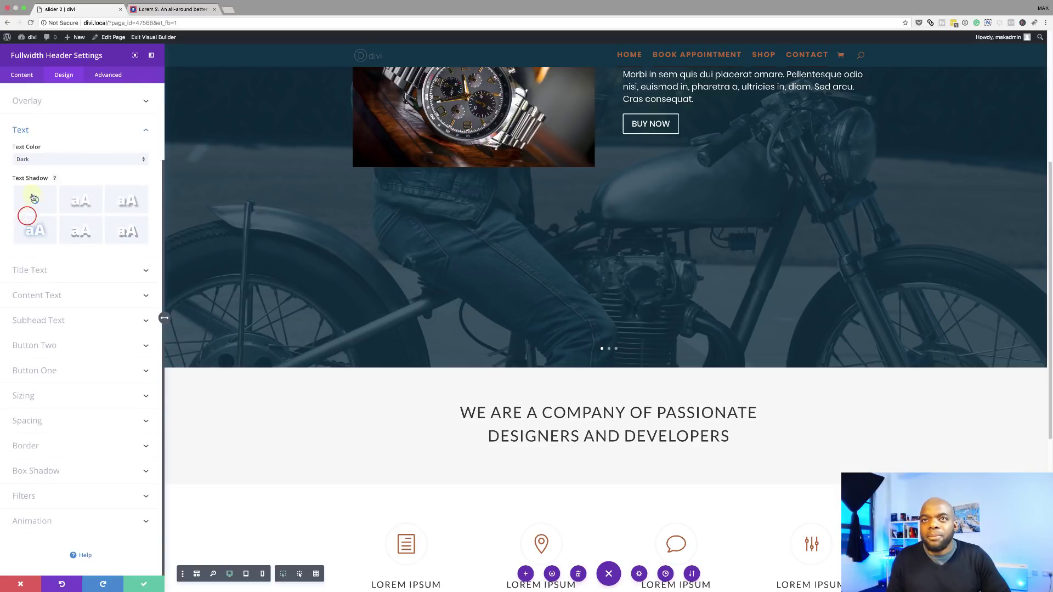
left_click(55, 270)
left_click(19, 316)
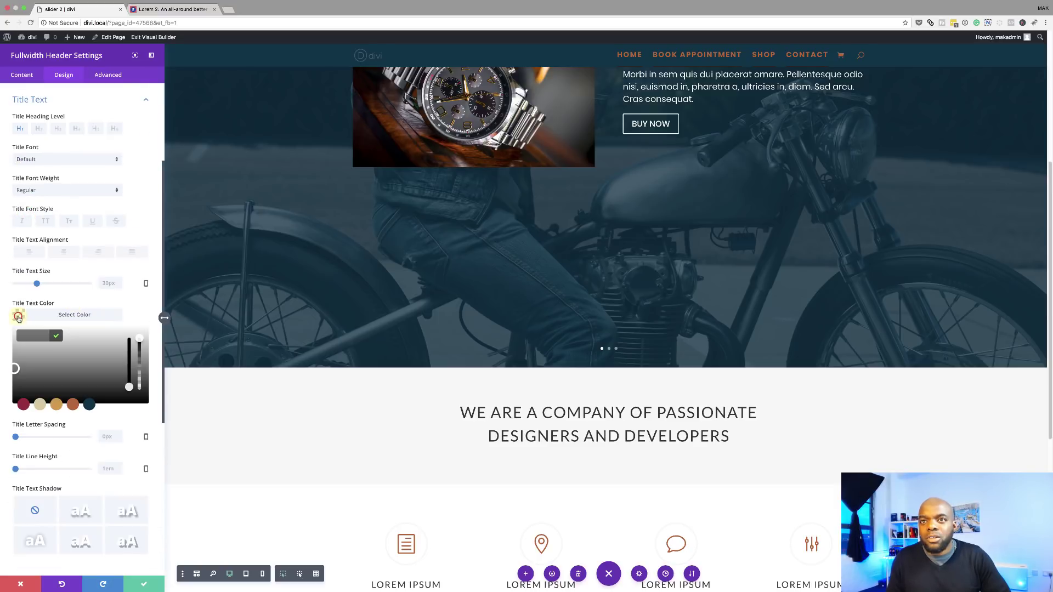
left_click(72, 404)
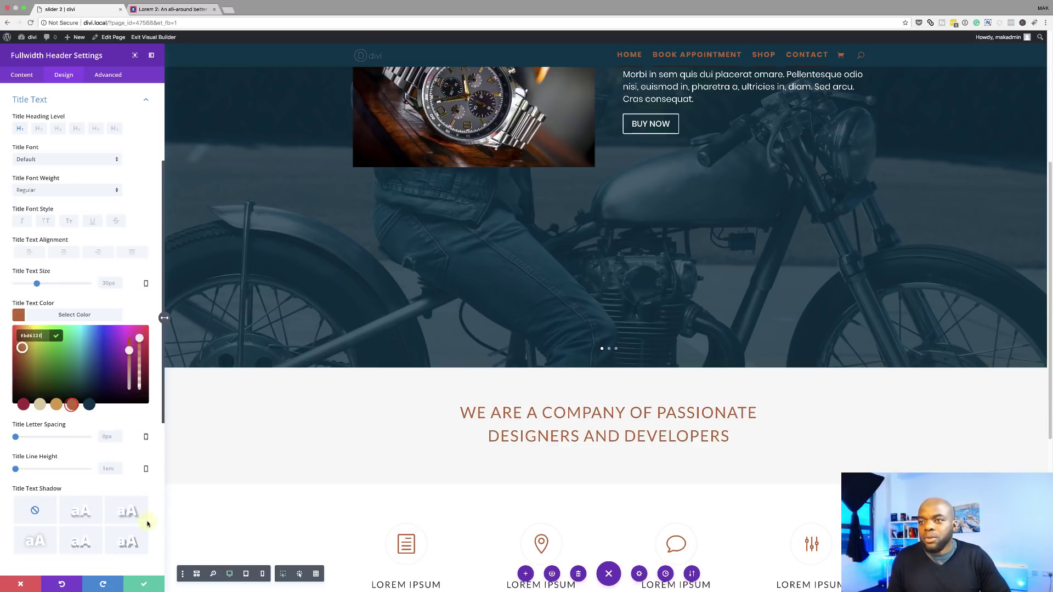
left_click(144, 584)
scroll(208, 387, "down", 5)
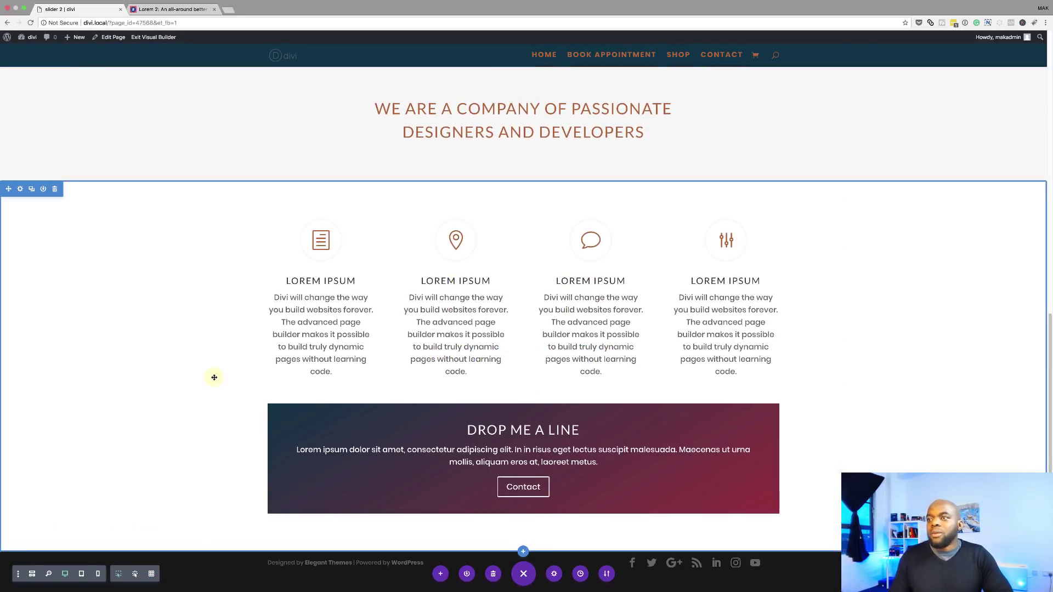
scroll(214, 376, "up", 8)
scroll(214, 373, "up", 3)
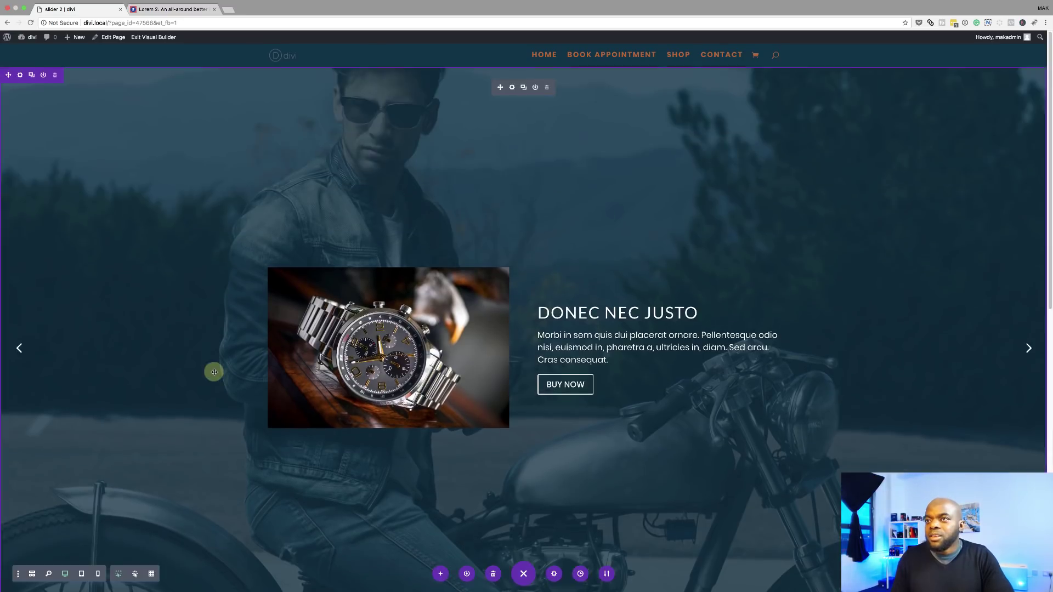
Step: Advance the live slider twice, past the church slide to the fighter-jet slide
scroll(388, 334, "down", 1)
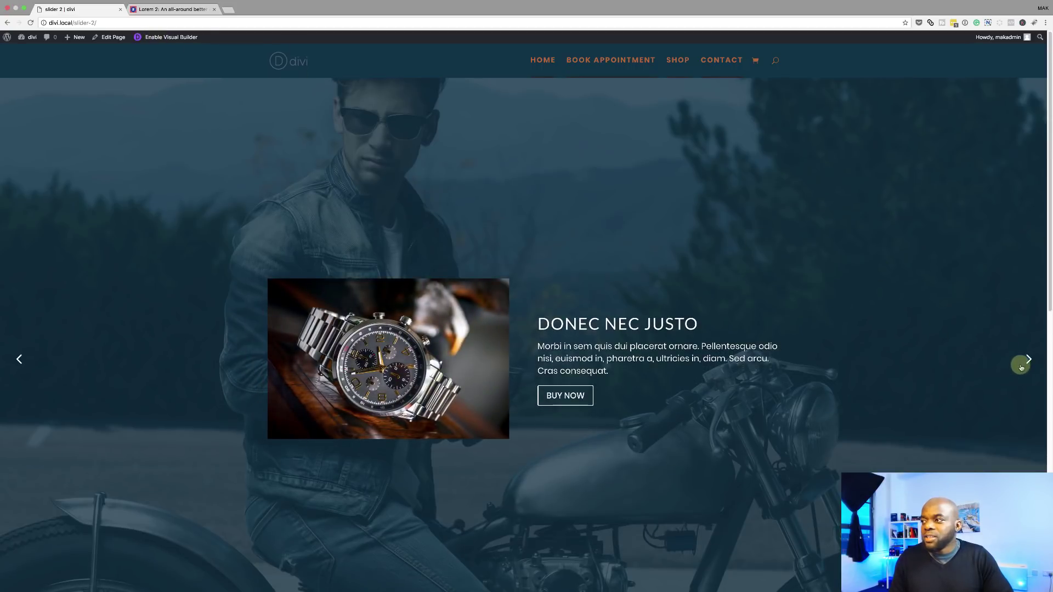
left_click(1029, 361)
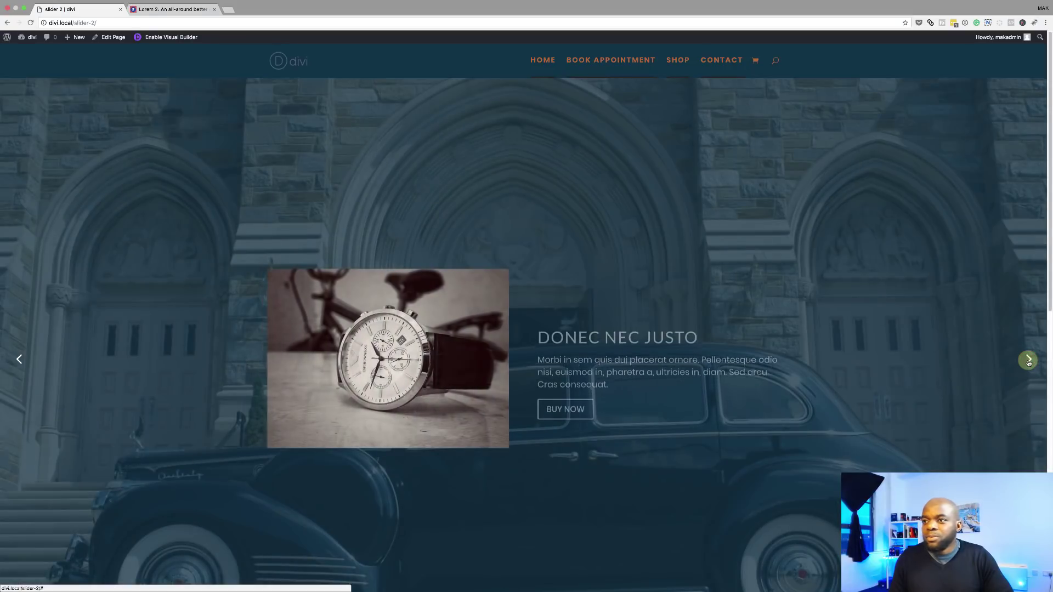
left_click(1029, 360)
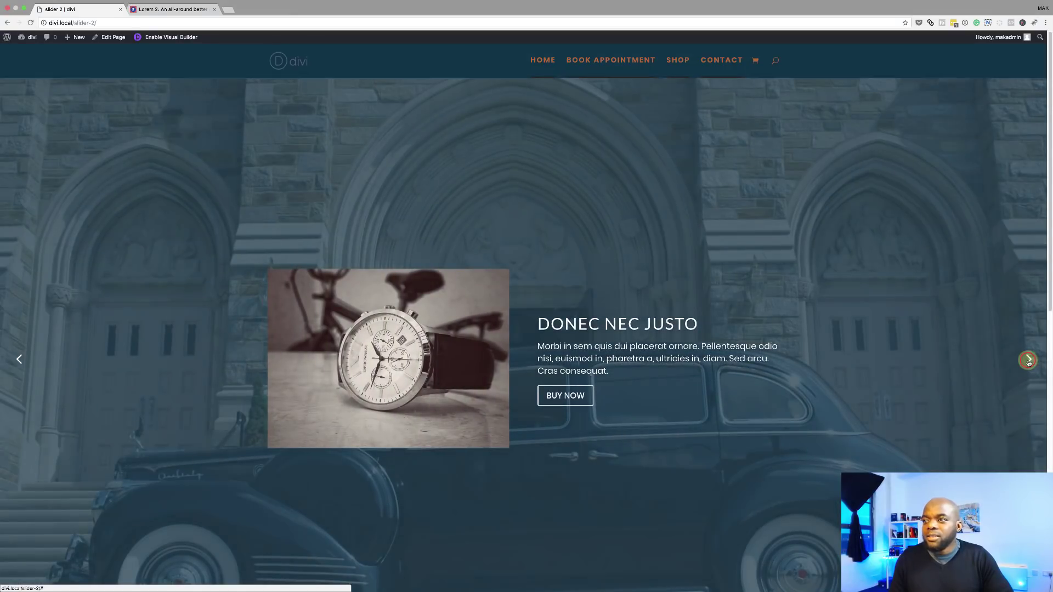
Step: Scroll through the live page to review the finished layout
scroll(901, 379, "down", 7)
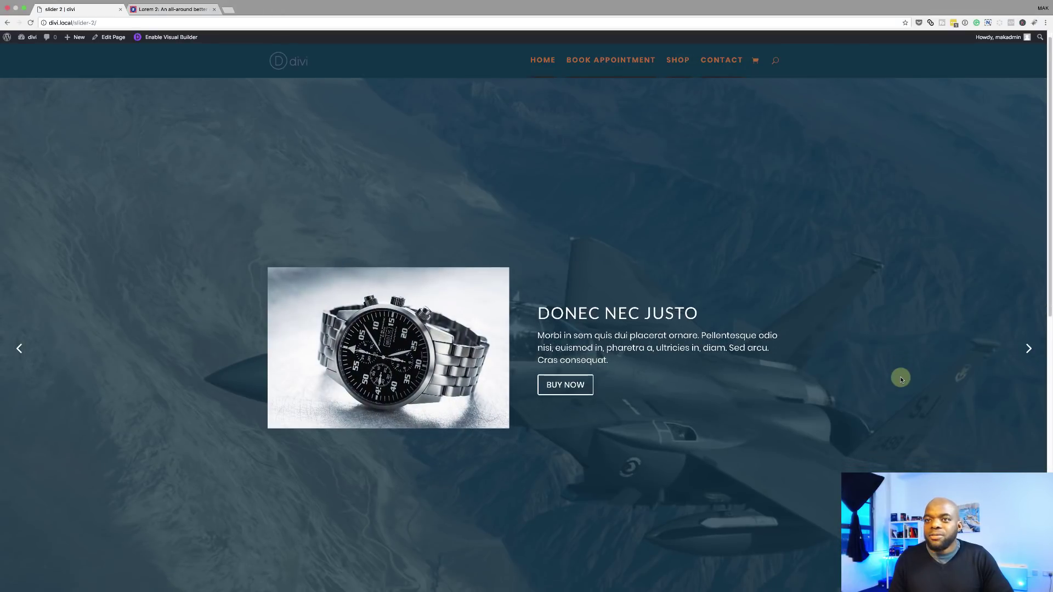
scroll(901, 380, "down", 2)
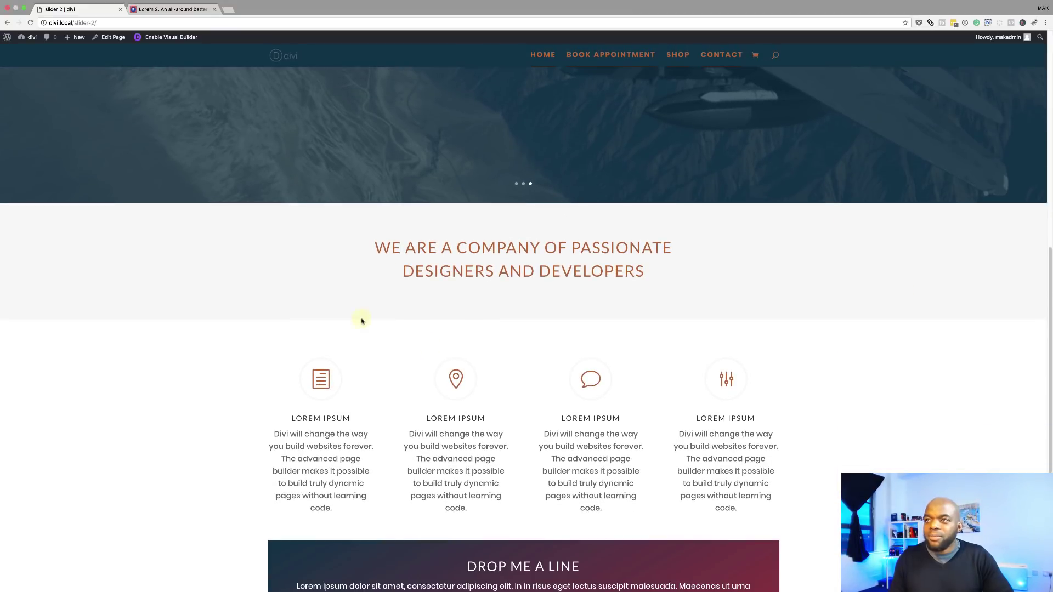
scroll(835, 433, "down", 3)
scroll(834, 432, "up", 10)
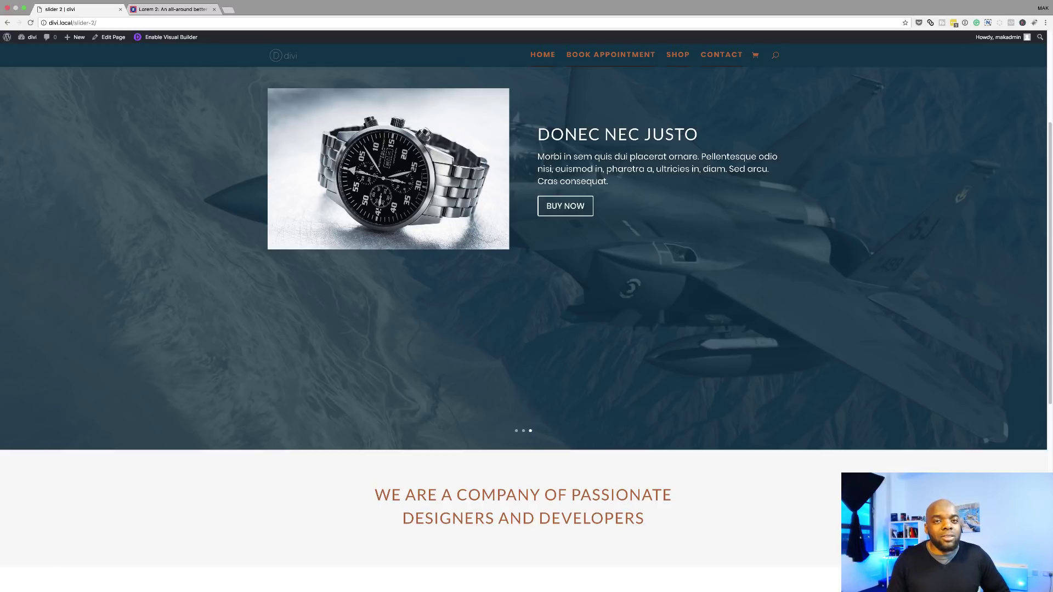
scroll(235, 341, "up", 1)
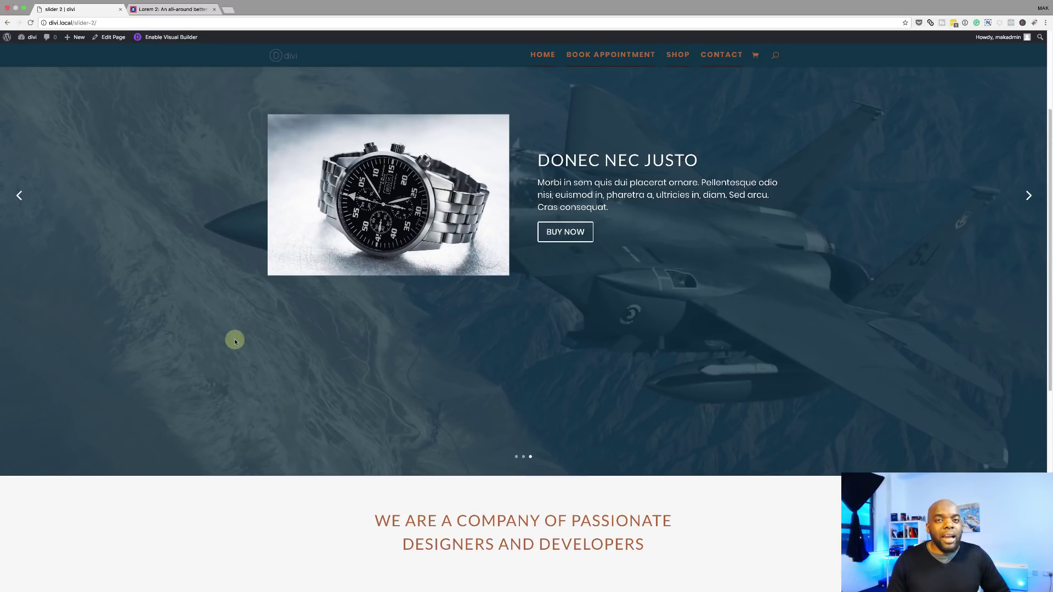
scroll(235, 340, "up", 5)
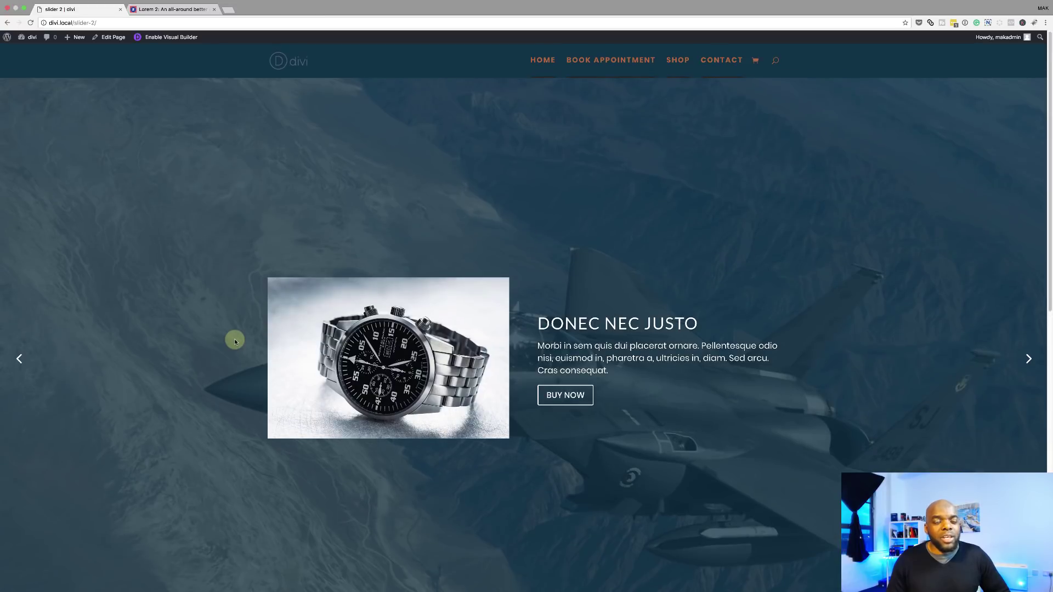